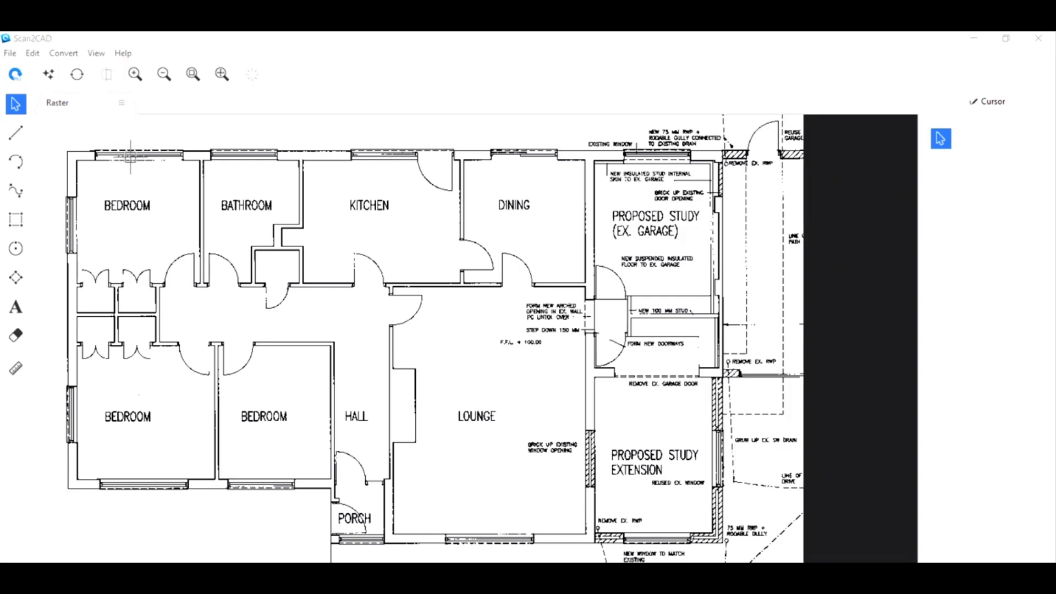
# Open the raster image cleaning settings for the scanned floor plan
pyautogui.scroll(2, 126, 233)
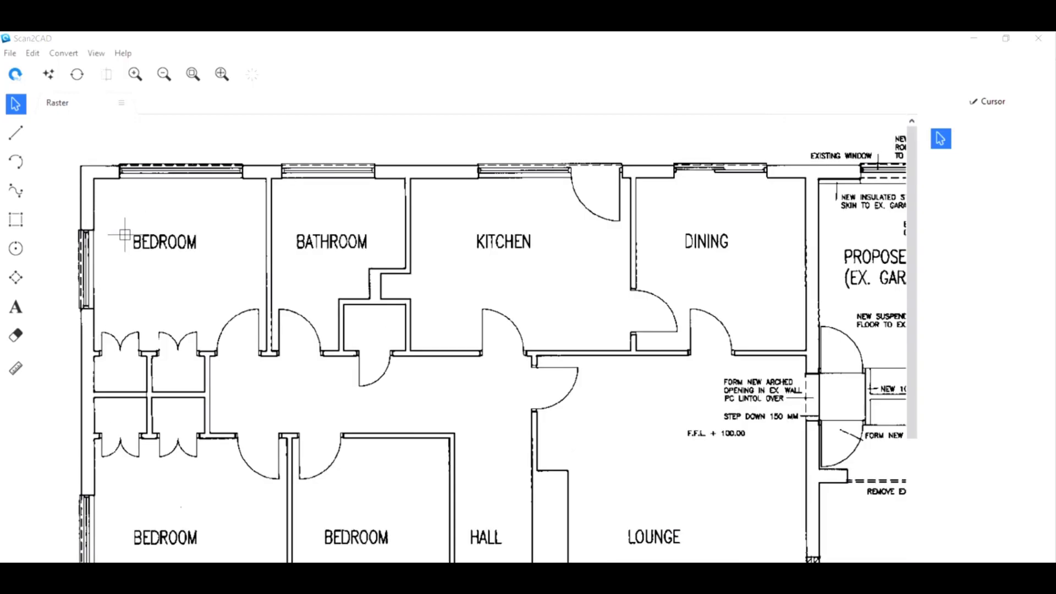
pyautogui.scroll(2, 204, 246)
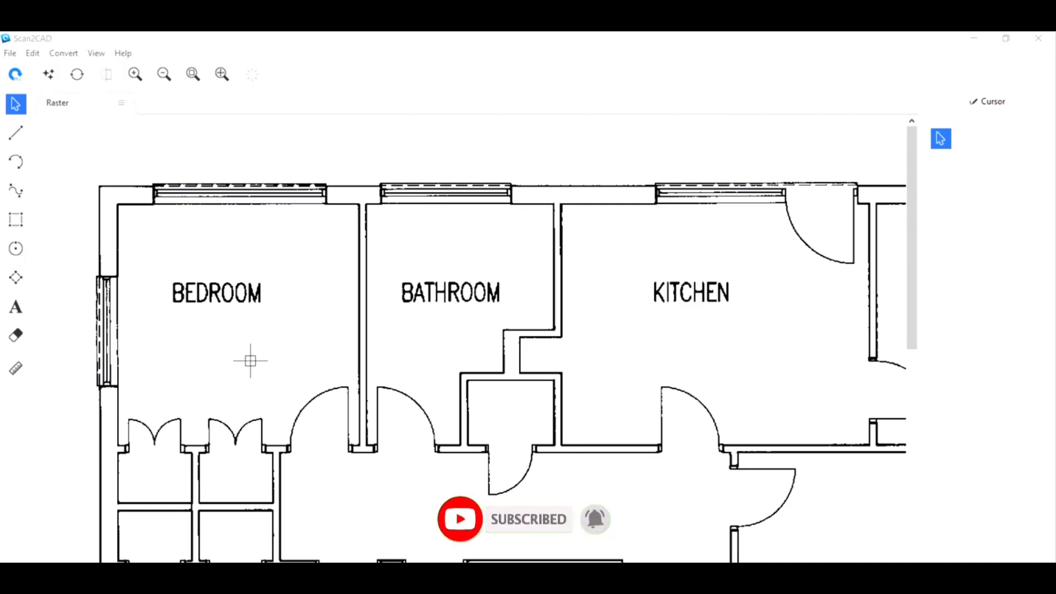
pyautogui.scroll(7, 165, 306)
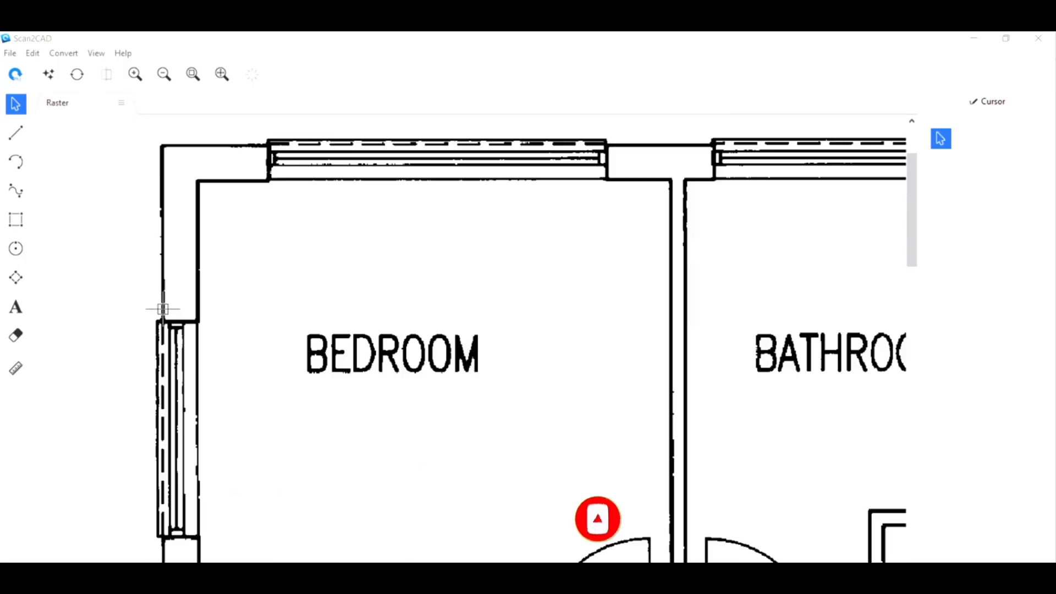
pyautogui.scroll(-7, 348, 382)
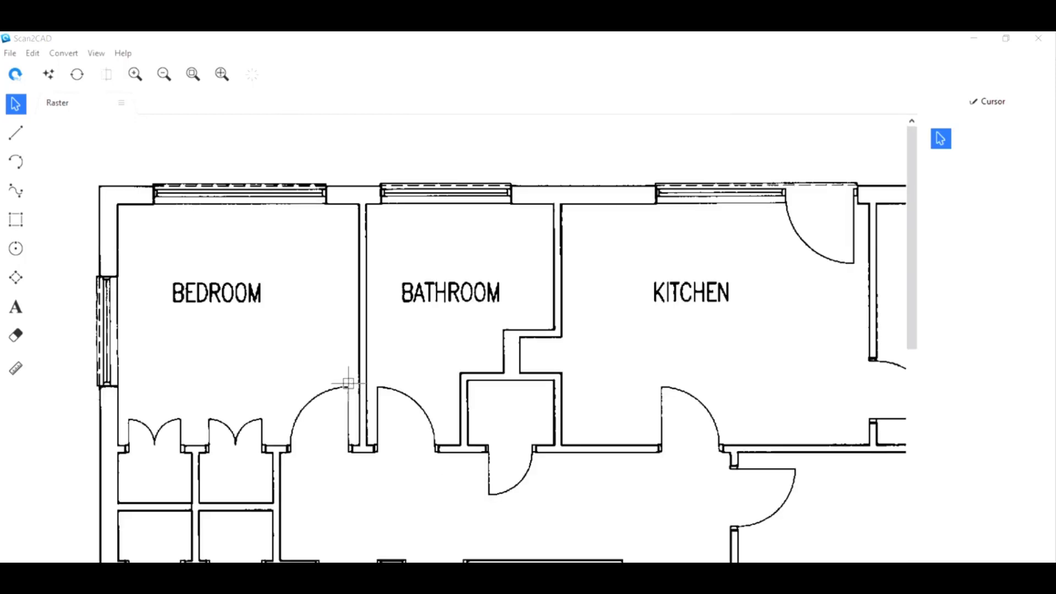
pyautogui.scroll(-3, 348, 383)
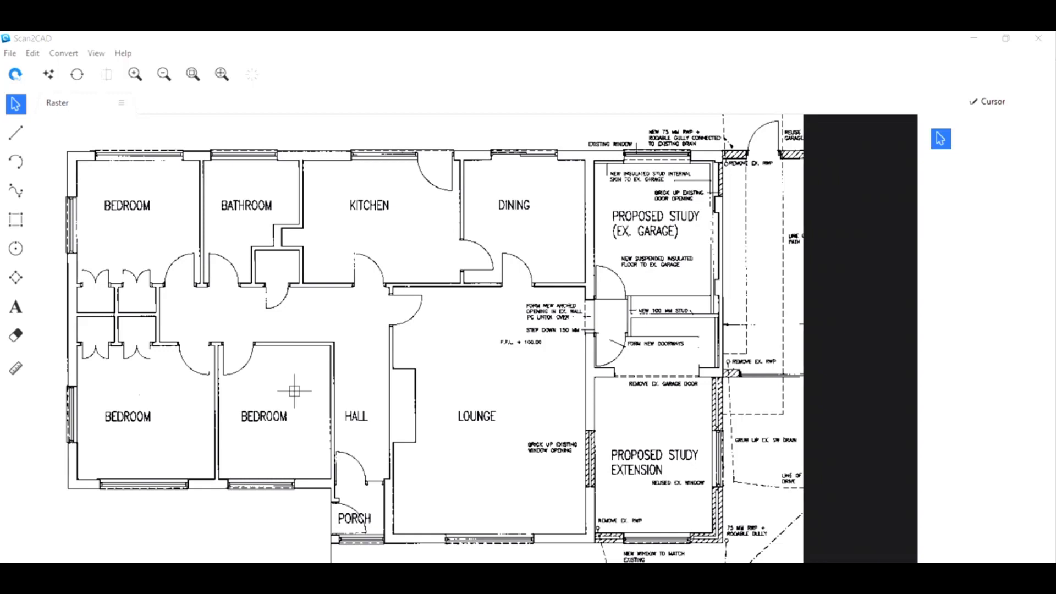
pyautogui.click(49, 75)
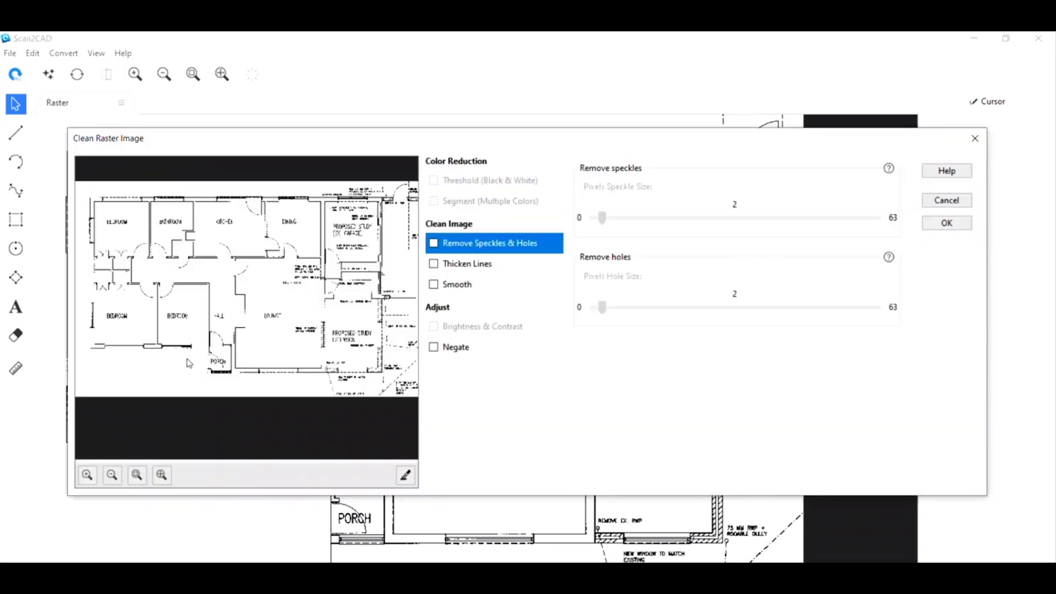
# Examine the wall lines, door arcs and labels around the bedrooms, hall and porch in the cleaning preview for rough edges
pyautogui.scroll(3, 193, 315)
pyautogui.scroll(2, 278, 300)
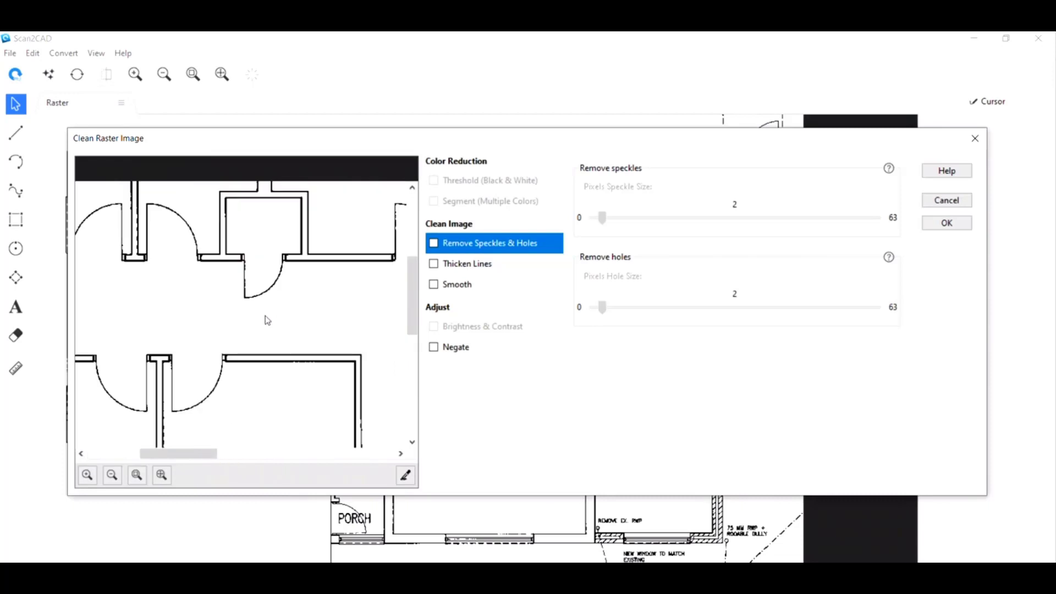
pyautogui.scroll(2, 255, 332)
pyautogui.scroll(-2, 254, 332)
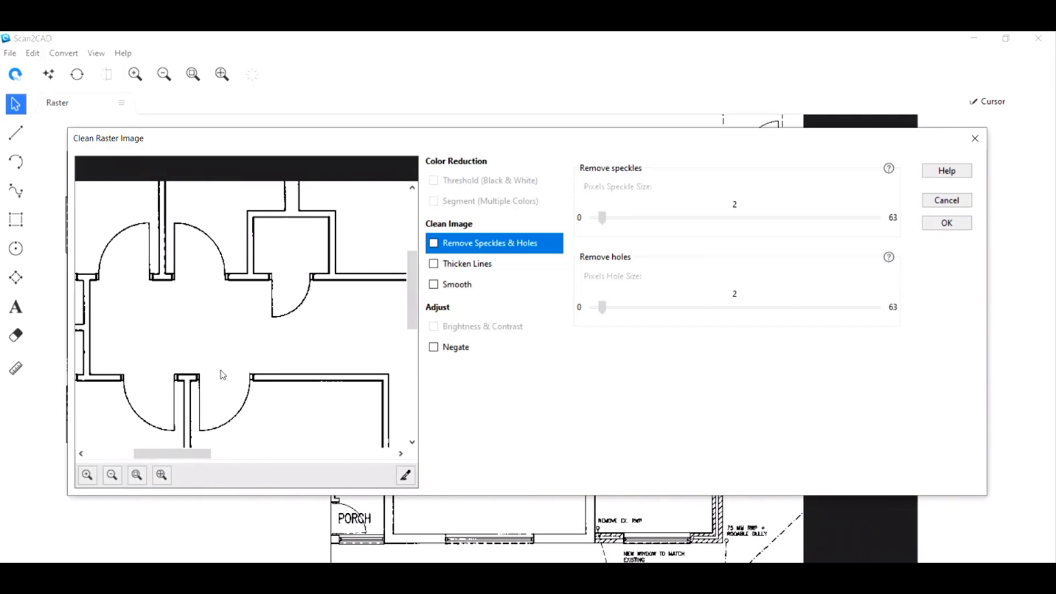
pyautogui.scroll(-3, 223, 375)
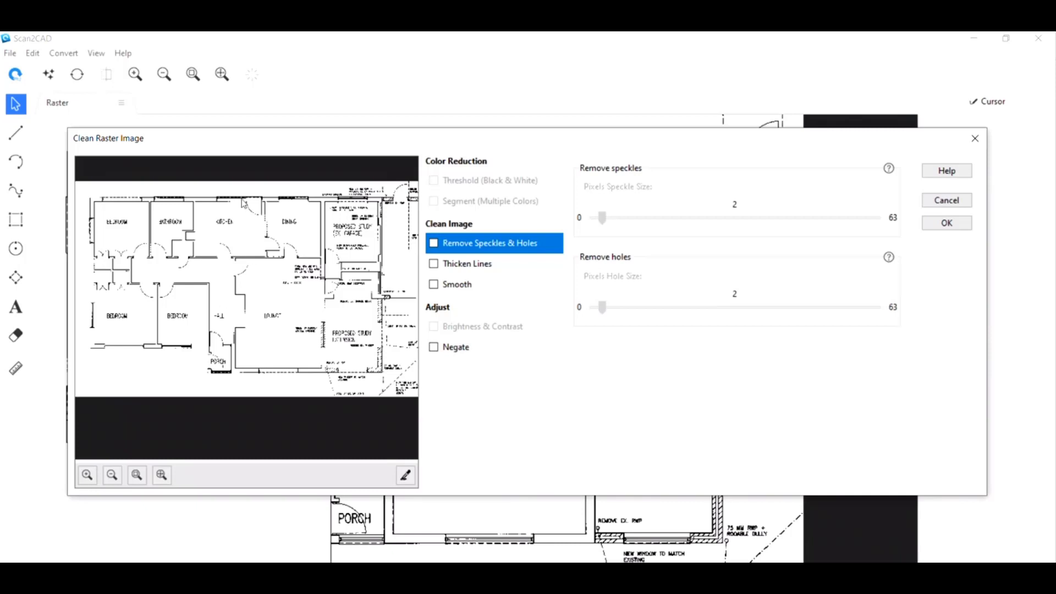
pyautogui.scroll(3, 227, 345)
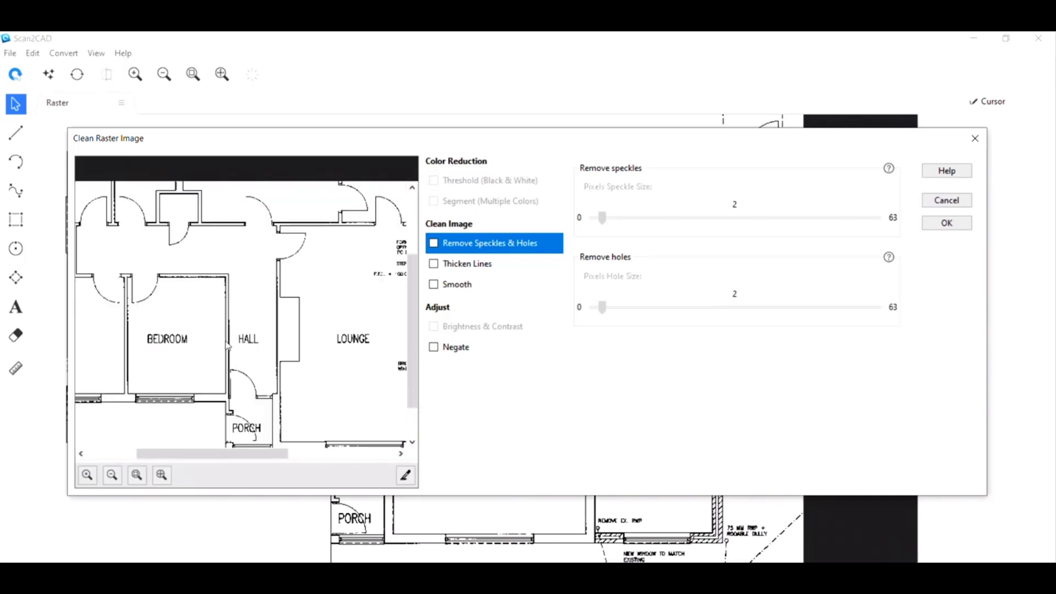
pyautogui.scroll(-1, 256, 363)
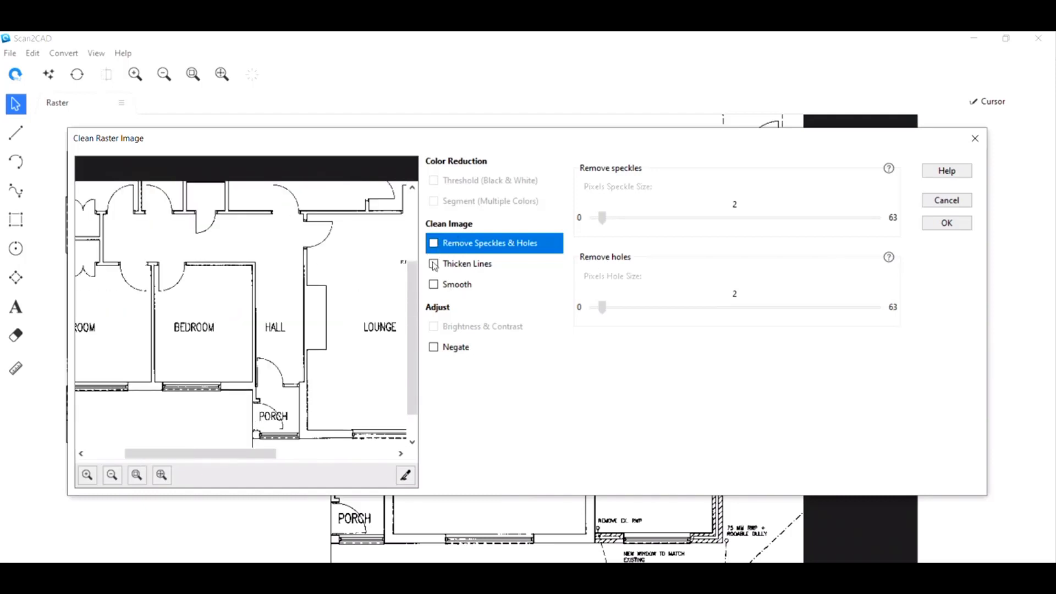
pyautogui.scroll(-3, 182, 414)
pyautogui.scroll(4, 203, 388)
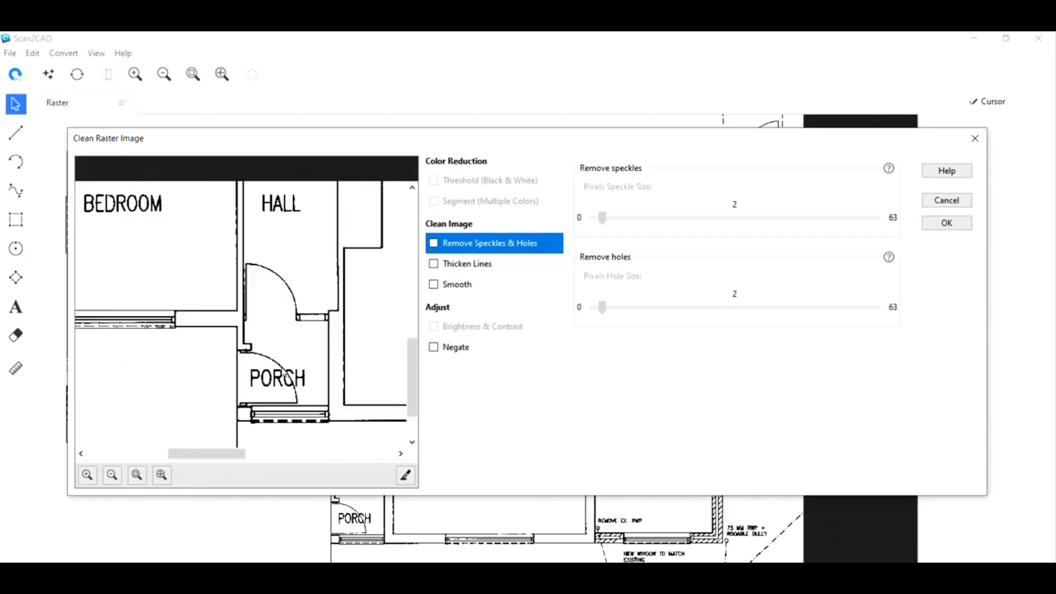
pyautogui.scroll(-3, 159, 370)
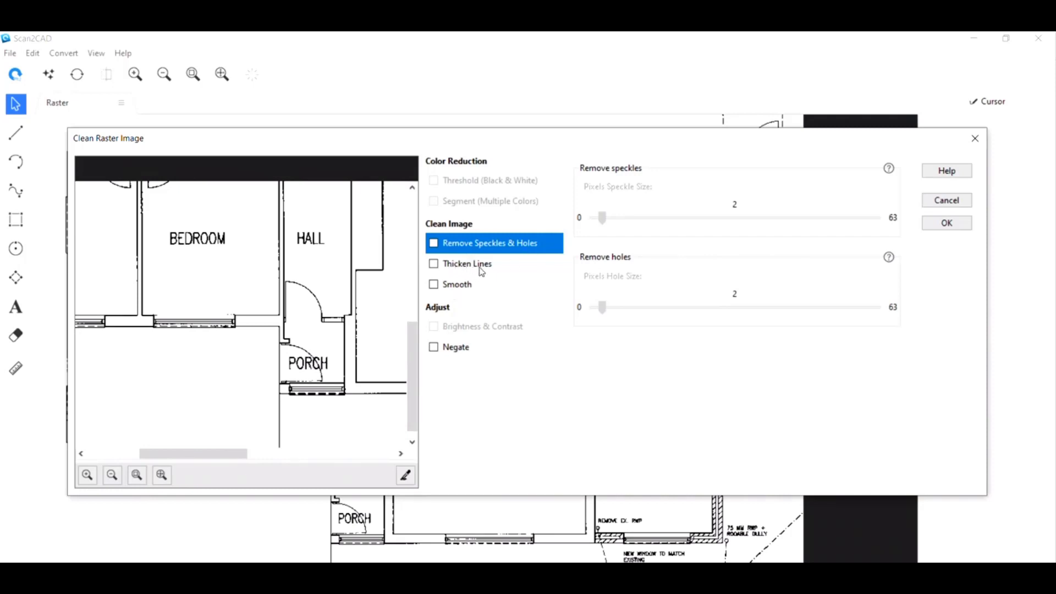
pyautogui.scroll(-1, 348, 371)
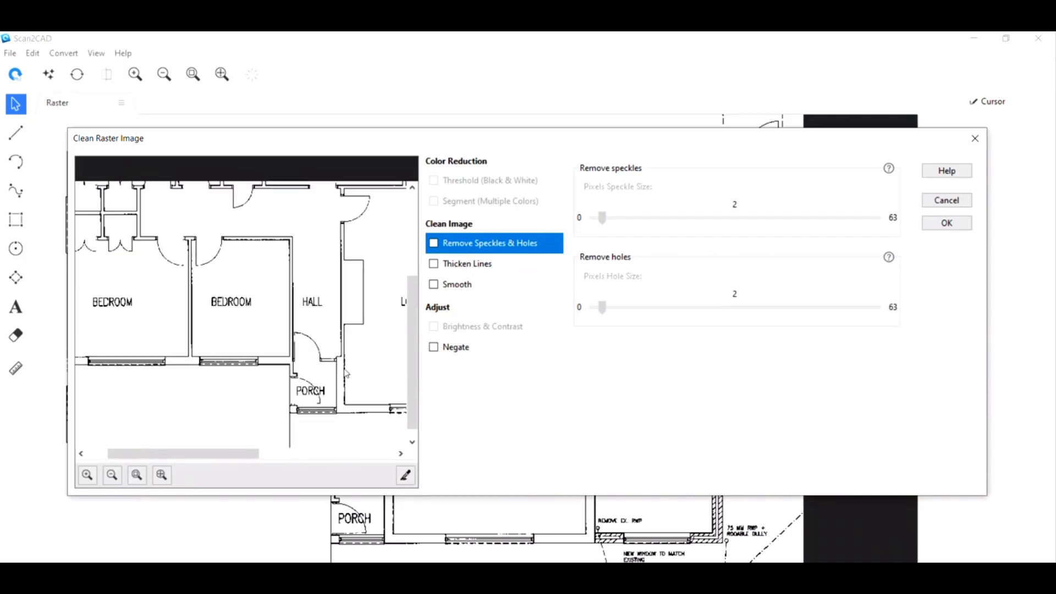
pyautogui.scroll(3, 318, 328)
pyautogui.scroll(4, 298, 354)
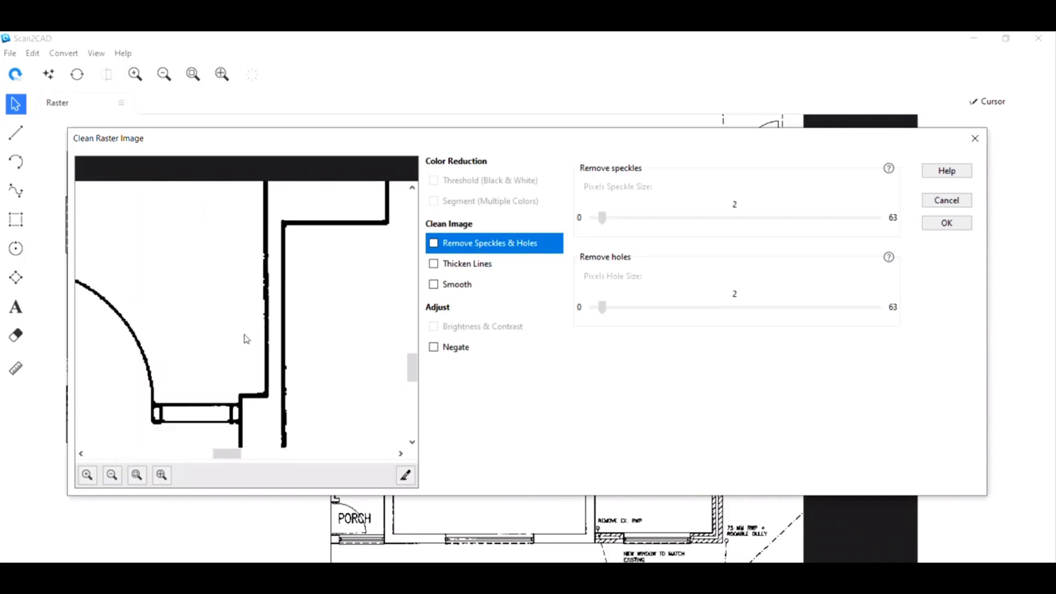
pyautogui.scroll(-1, 265, 342)
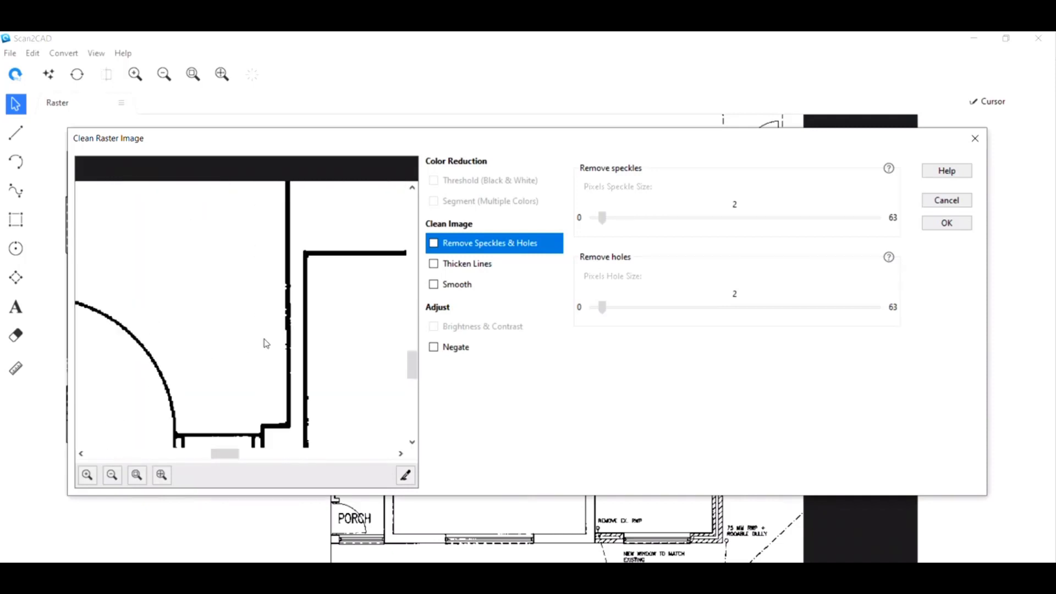
pyautogui.scroll(-2, 267, 343)
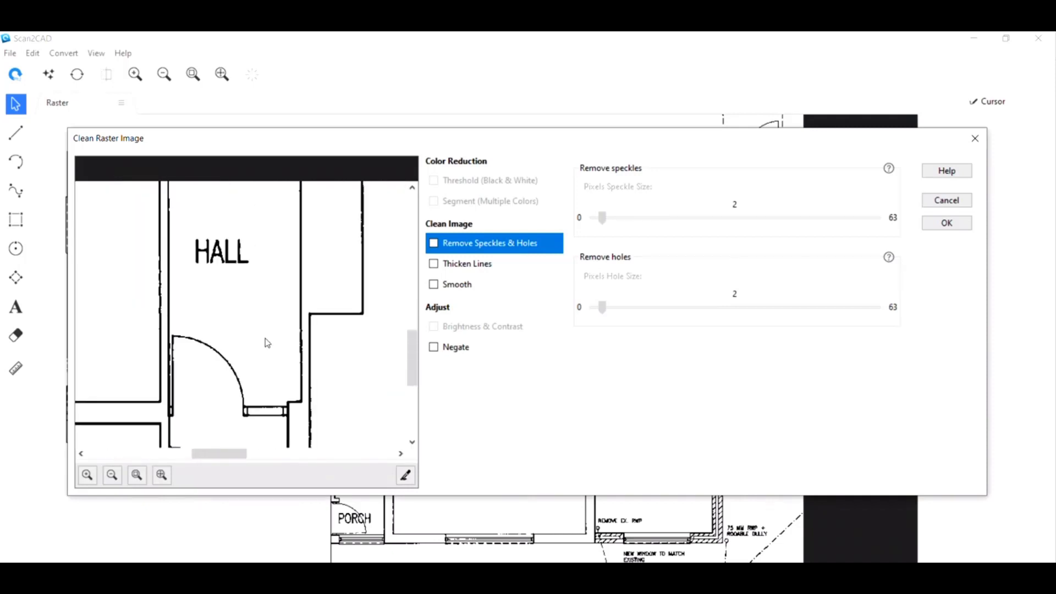
# Enable smoothing as the only cleaning option, check the wall lines in the preview, and apply it to the raster image
pyautogui.click(436, 285)
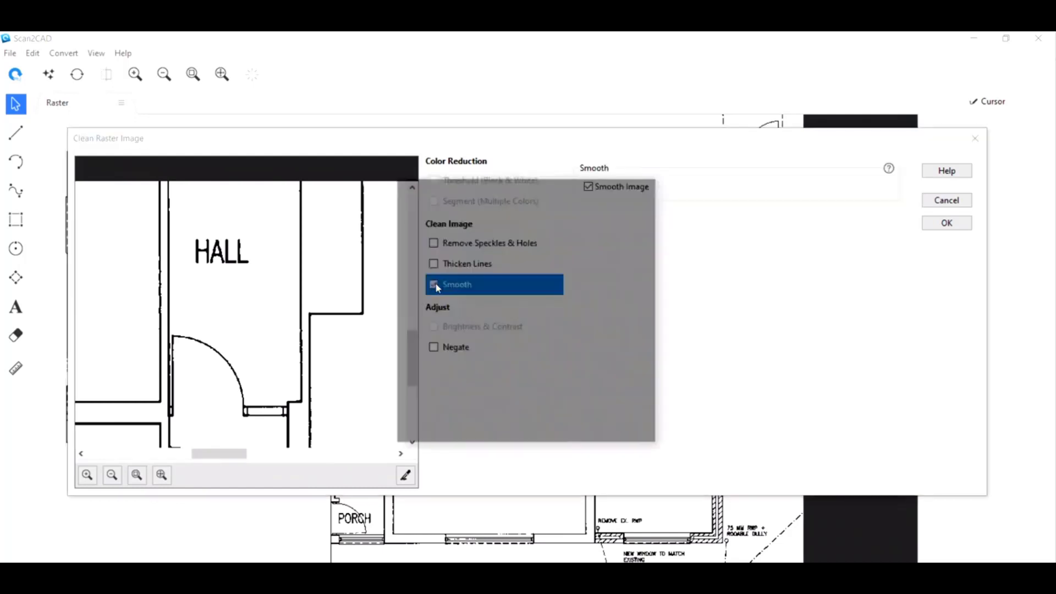
pyautogui.scroll(2, 297, 354)
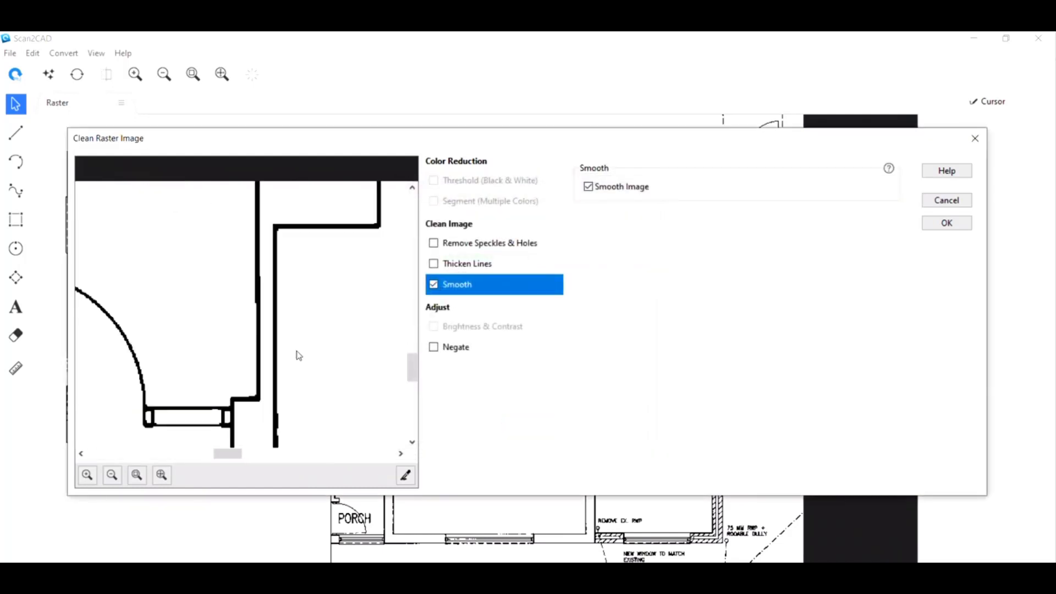
pyautogui.scroll(-1, 245, 341)
pyautogui.scroll(-4, 245, 341)
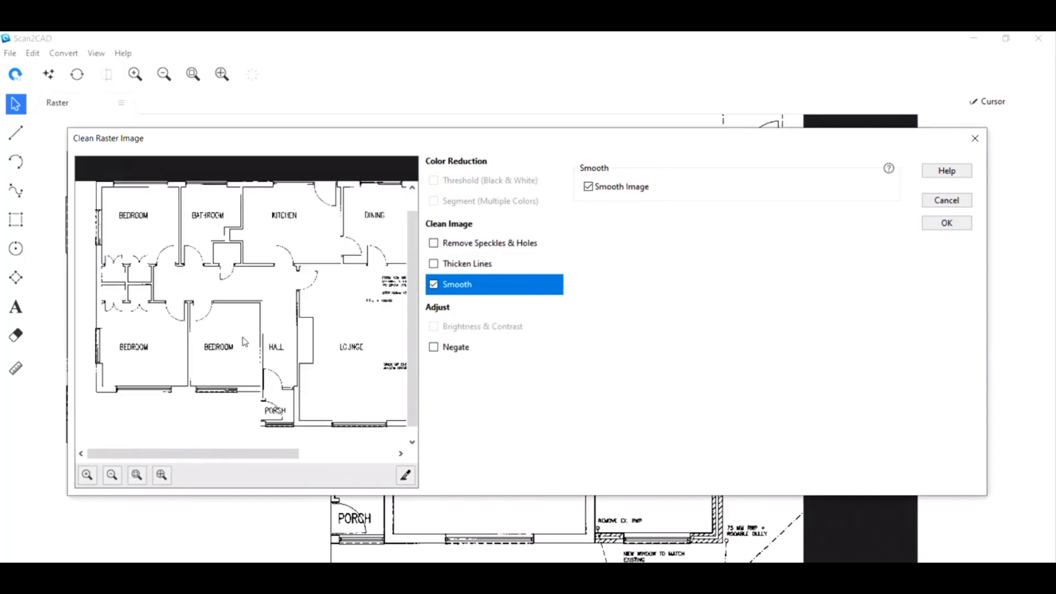
pyautogui.click(939, 225)
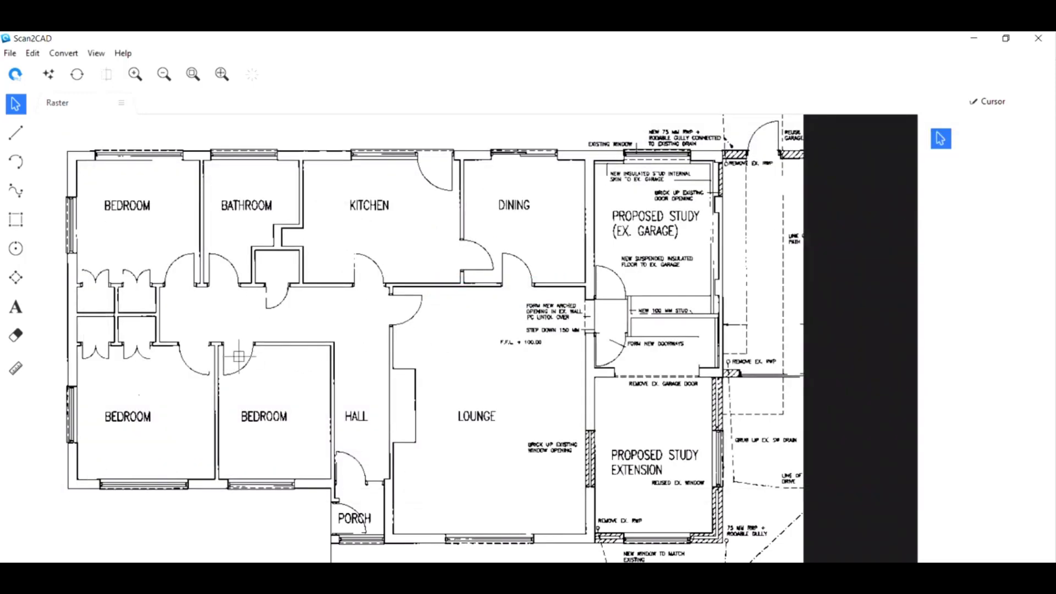
# Open the raster conversion settings and choose Vectorize and OCR, keeping the Technical method and the Architectural preset
pyautogui.scroll(1, 657, 317)
pyautogui.scroll(-1, 594, 348)
pyautogui.click(77, 74)
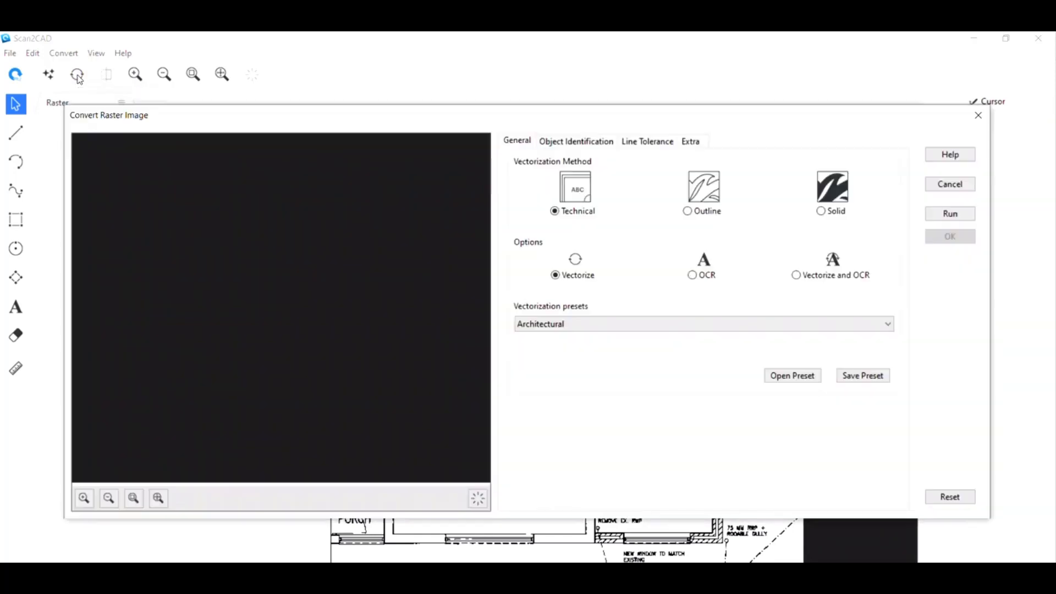
pyautogui.click(609, 330)
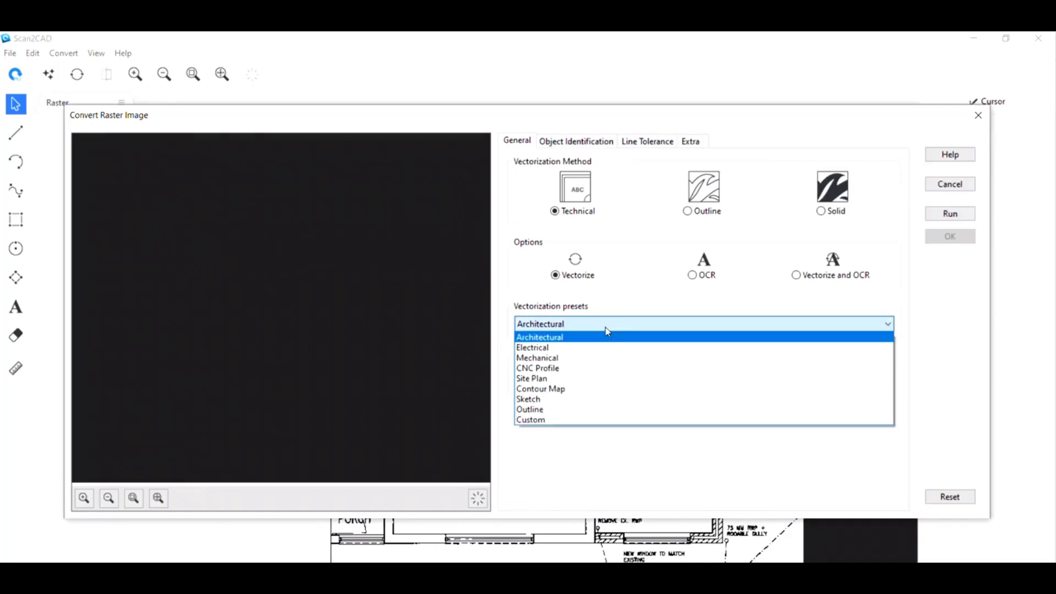
pyautogui.click(629, 296)
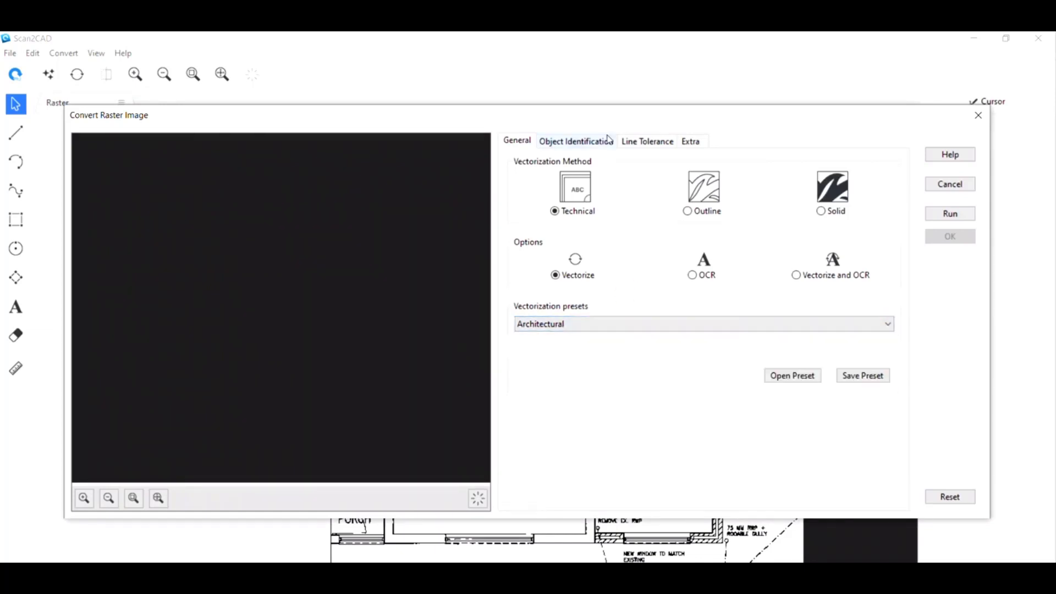
pyautogui.moveTo(613, 117); pyautogui.dragTo(637, 149)
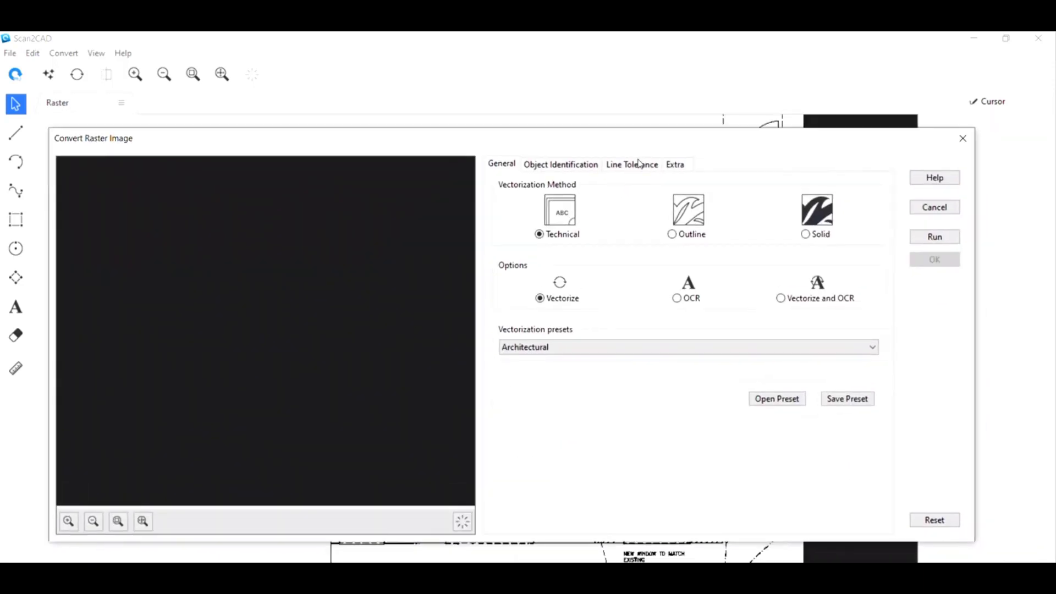
pyautogui.click(781, 300)
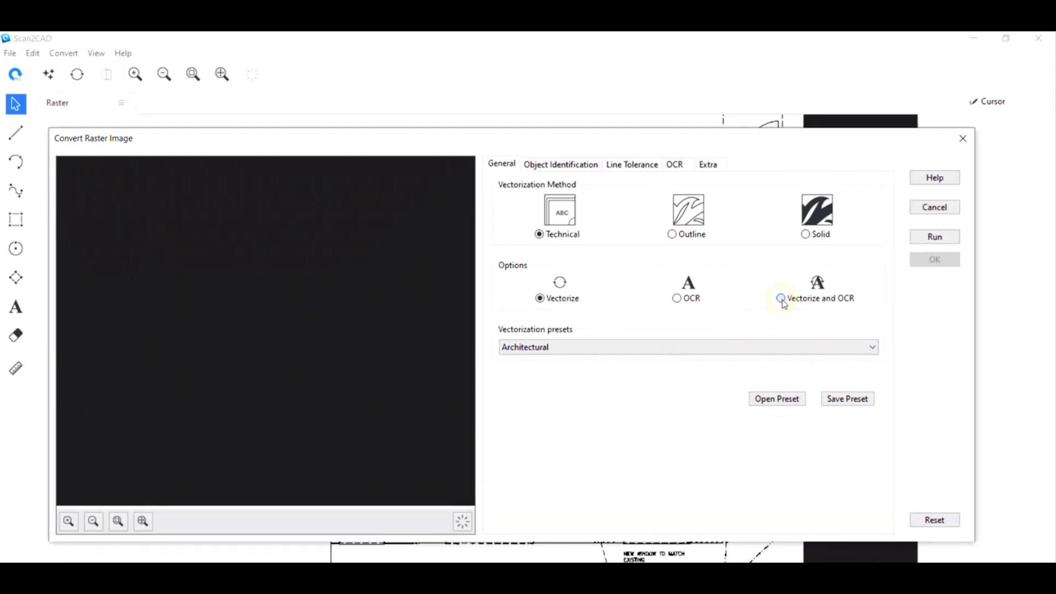
# Set the maximum OCR character size to 48 by marking the height of a letter in the LOUNGE label on the preview image
pyautogui.click(676, 165)
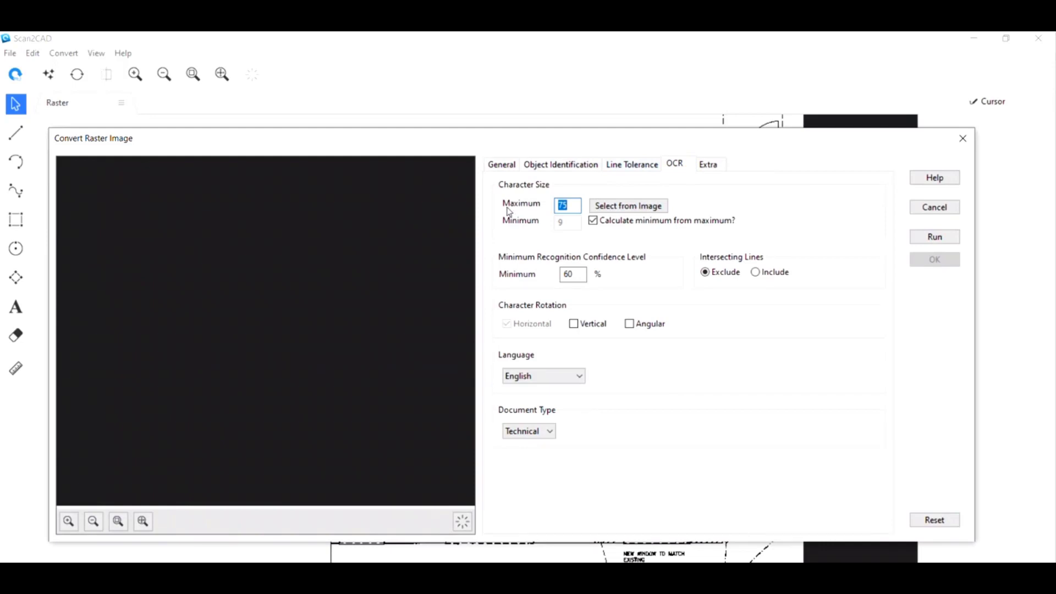
pyautogui.click(634, 207)
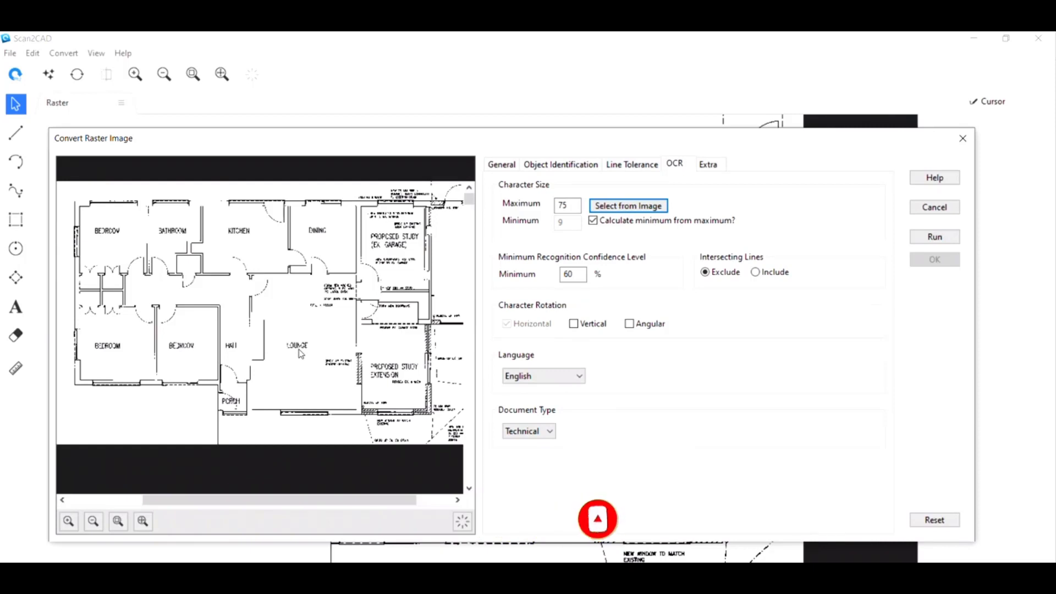
pyautogui.scroll(2, 301, 353)
pyautogui.scroll(2, 279, 379)
pyautogui.scroll(3, 279, 379)
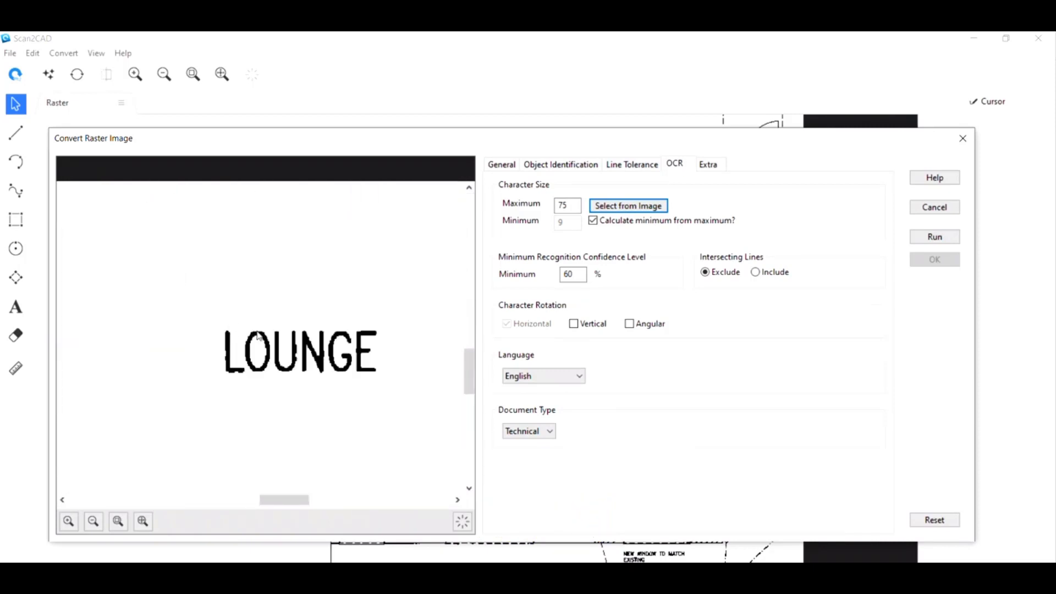
pyautogui.moveTo(262, 328); pyautogui.dragTo(265, 393)
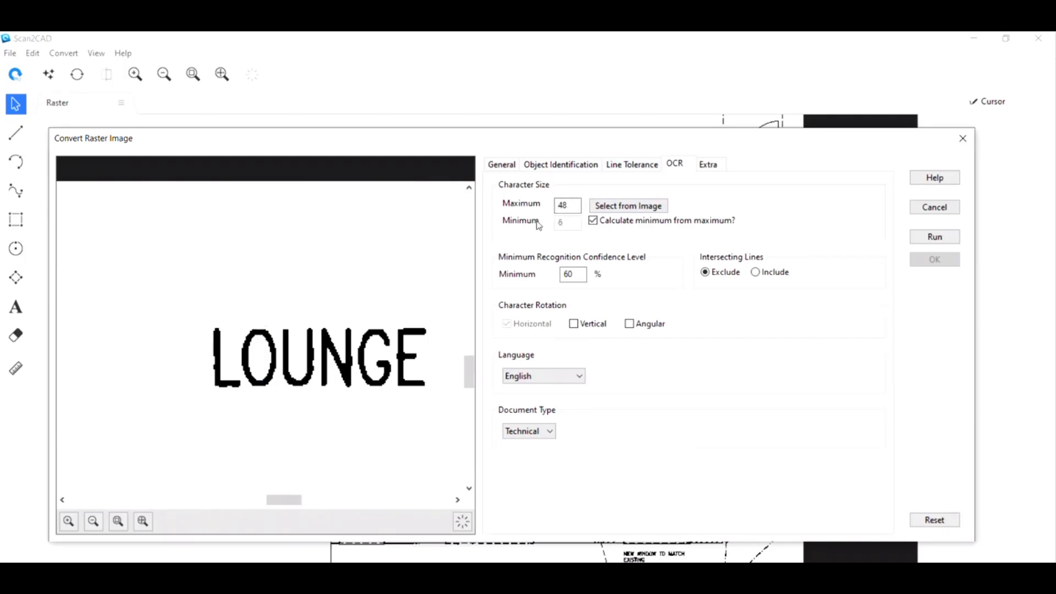
pyautogui.scroll(-5, 357, 365)
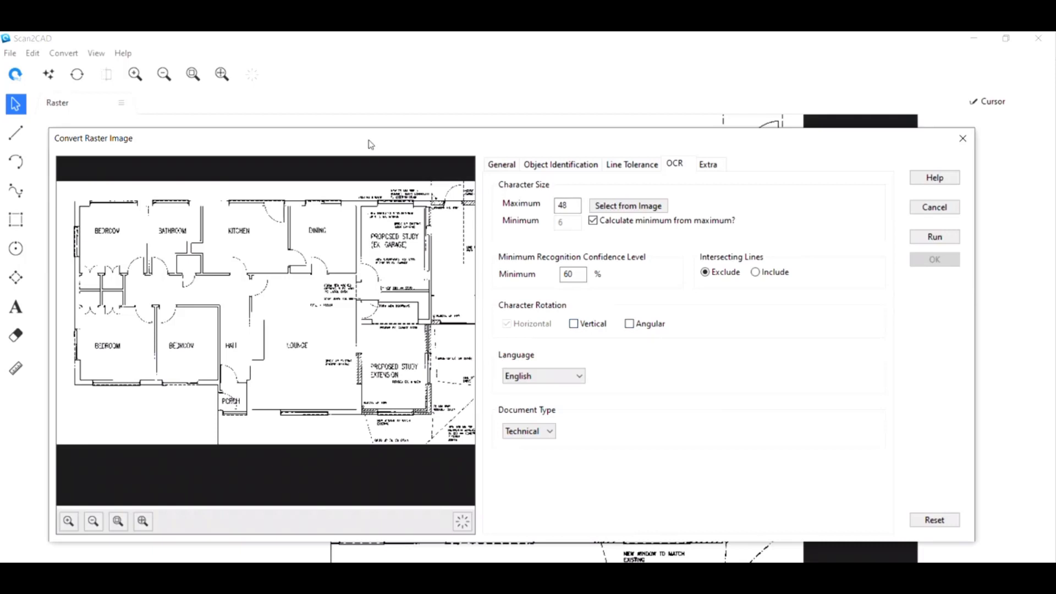
pyautogui.moveTo(370, 141)
pyautogui.mouseDown()
pyautogui.moveTo(383, 332)
pyautogui.moveTo(374, 145)
pyautogui.mouseUp()
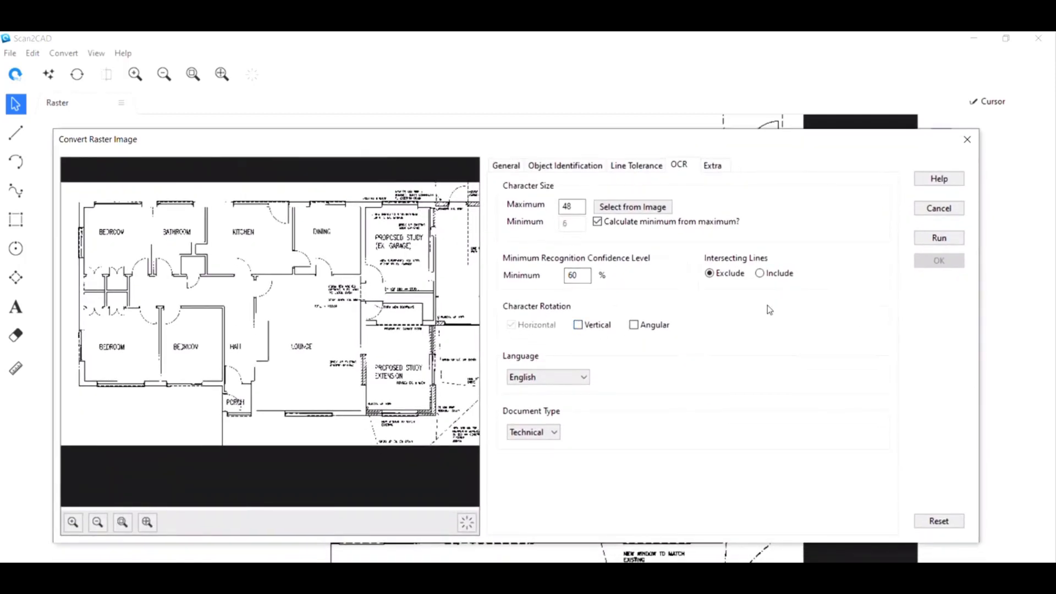
# Run the conversion with the Vectorize and OCR option and inspect the vector preview around the bedrooms and hall
pyautogui.click(501, 166)
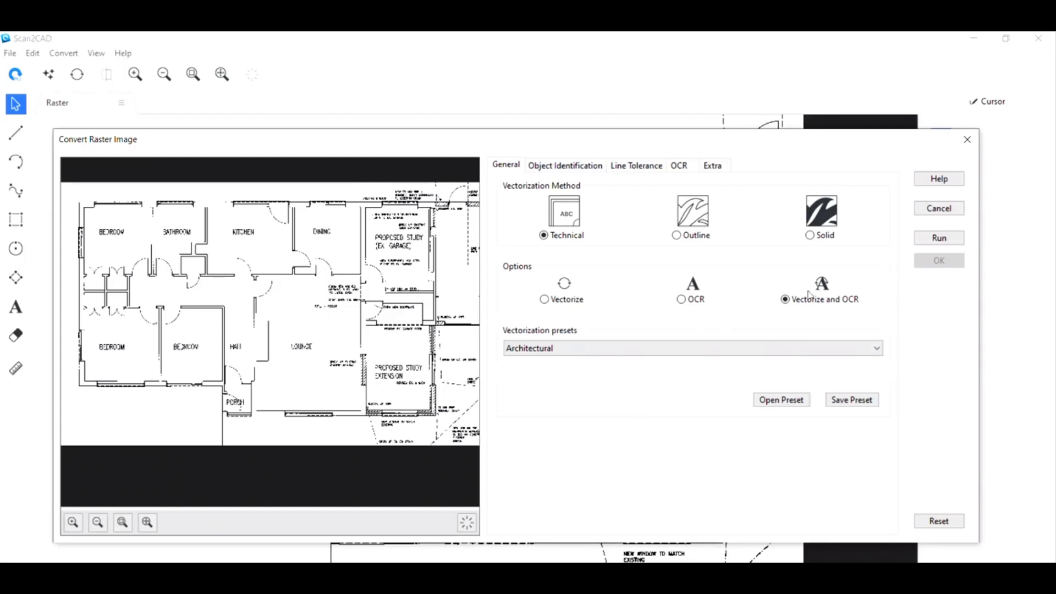
pyautogui.click(931, 240)
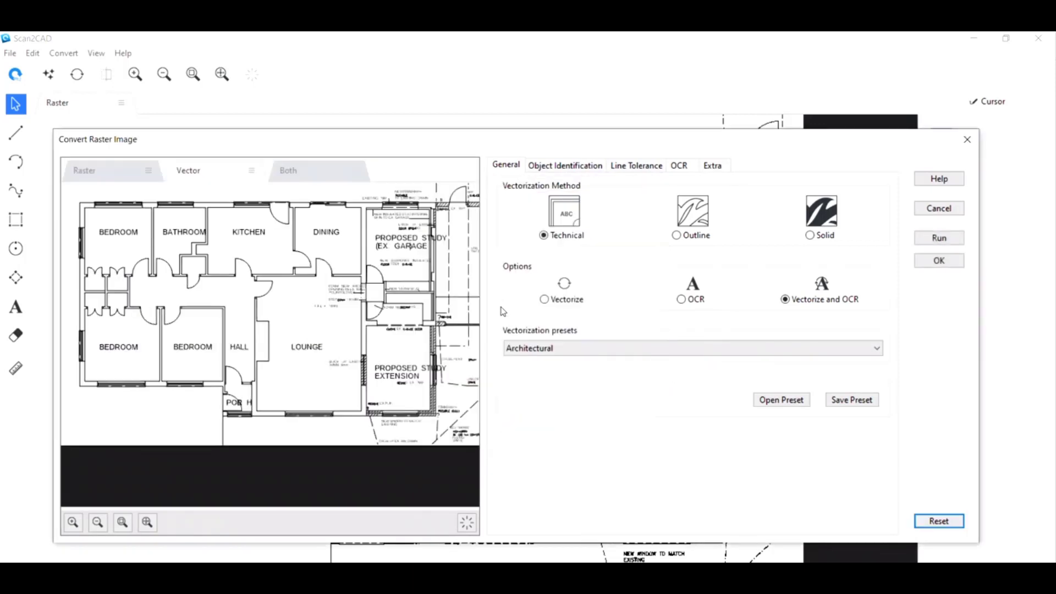
pyautogui.scroll(1, 212, 316)
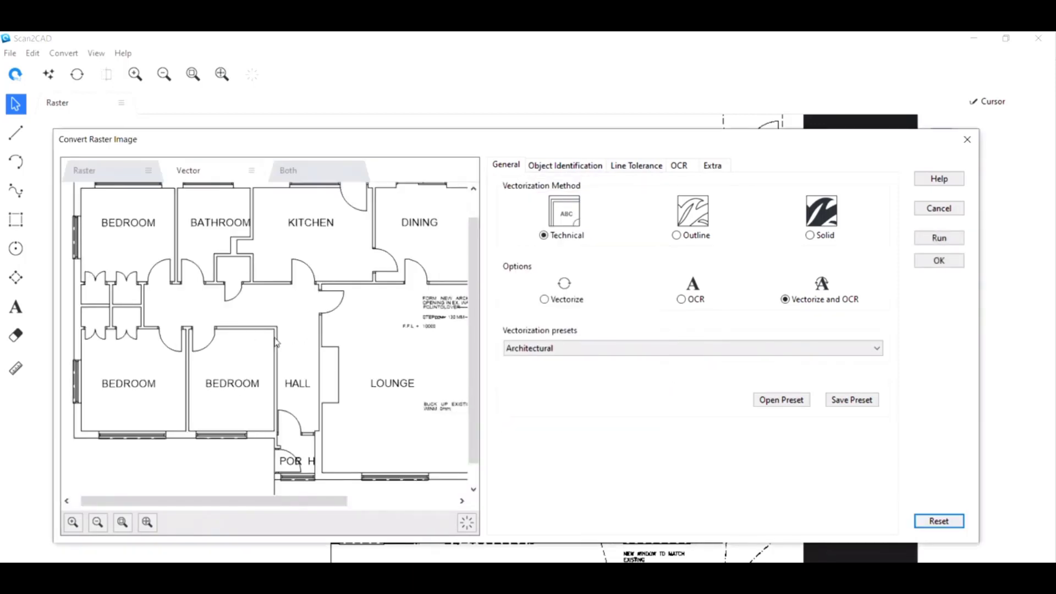
# Compare the raster and vector previews around the bedroom and hall, and overlay both versions in the preview
pyautogui.scroll(1, 282, 341)
pyautogui.scroll(2, 285, 382)
pyautogui.scroll(-2, 283, 374)
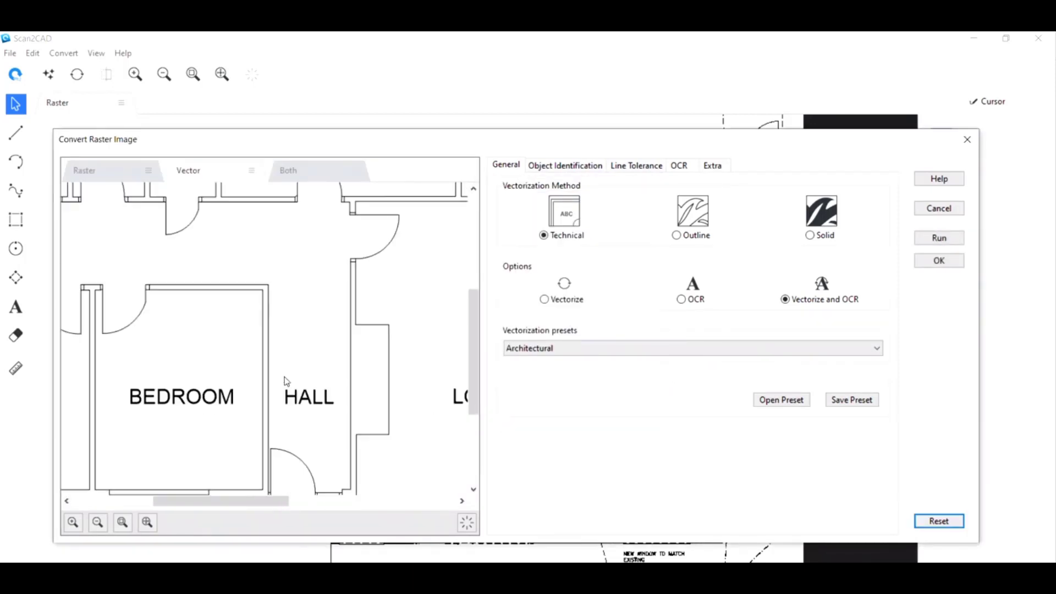
pyautogui.scroll(1, 280, 341)
pyautogui.scroll(-1, 280, 341)
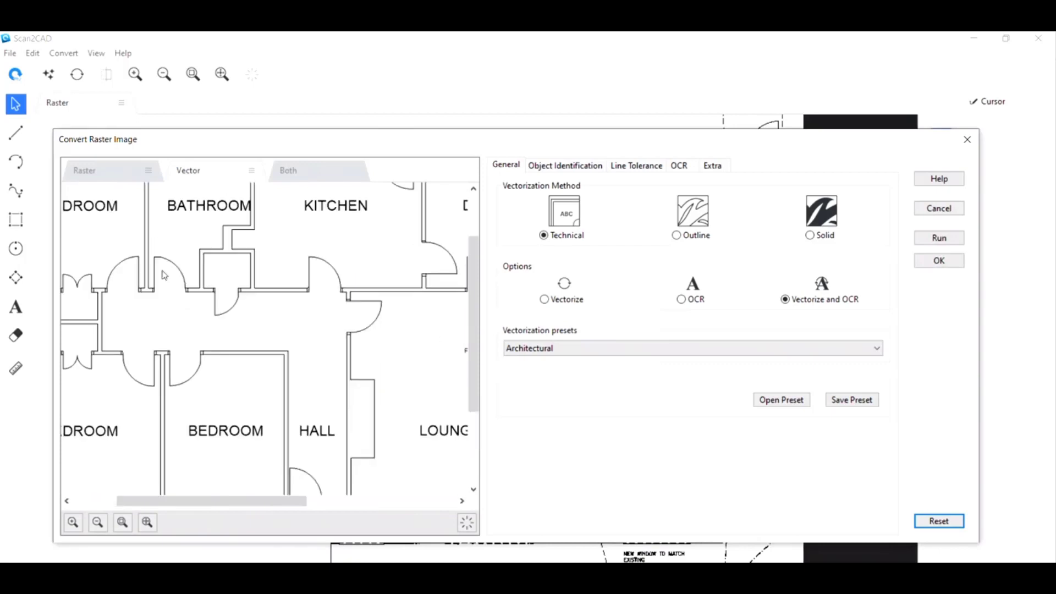
pyautogui.click(96, 177)
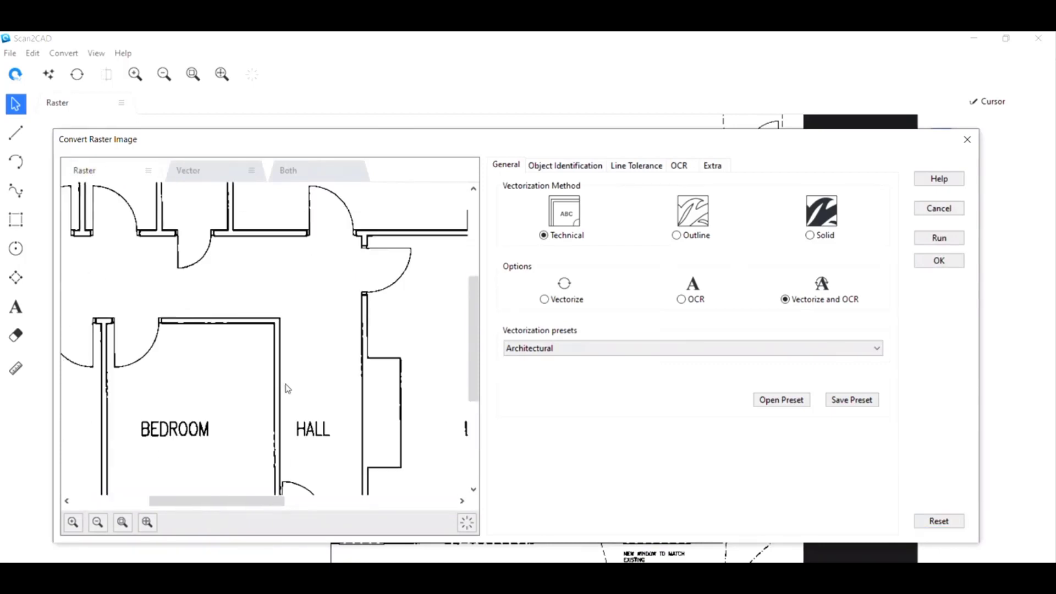
pyautogui.scroll(1, 283, 387)
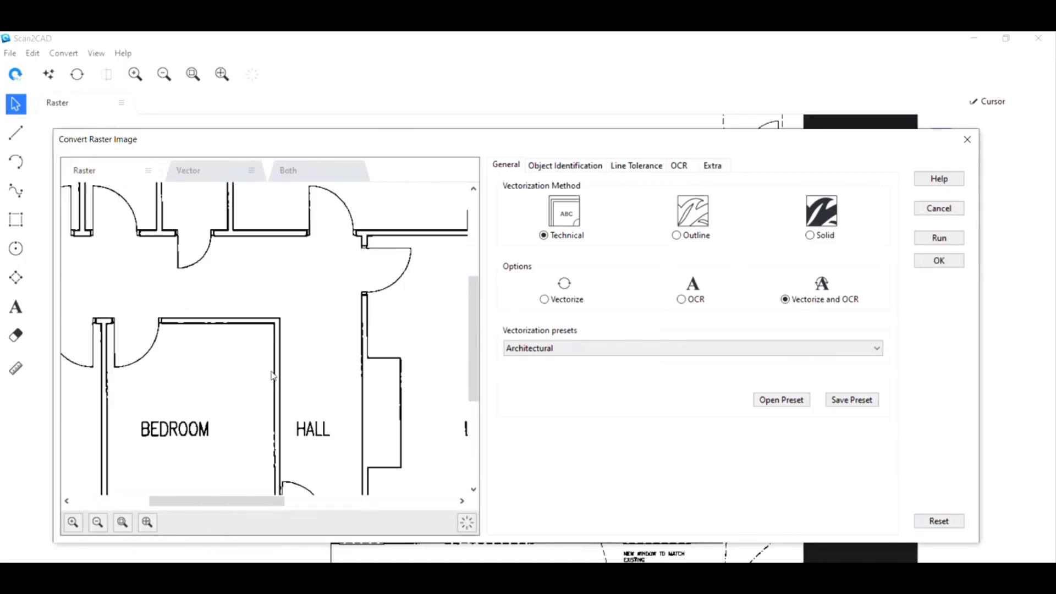
pyautogui.click(213, 179)
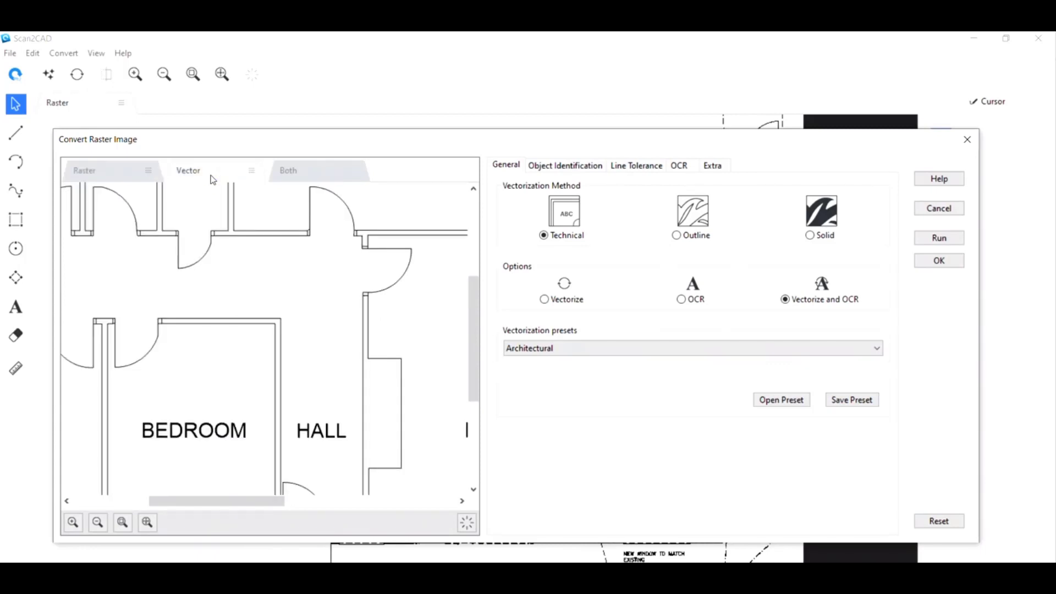
pyautogui.click(124, 177)
pyautogui.click(217, 171)
pyautogui.click(301, 174)
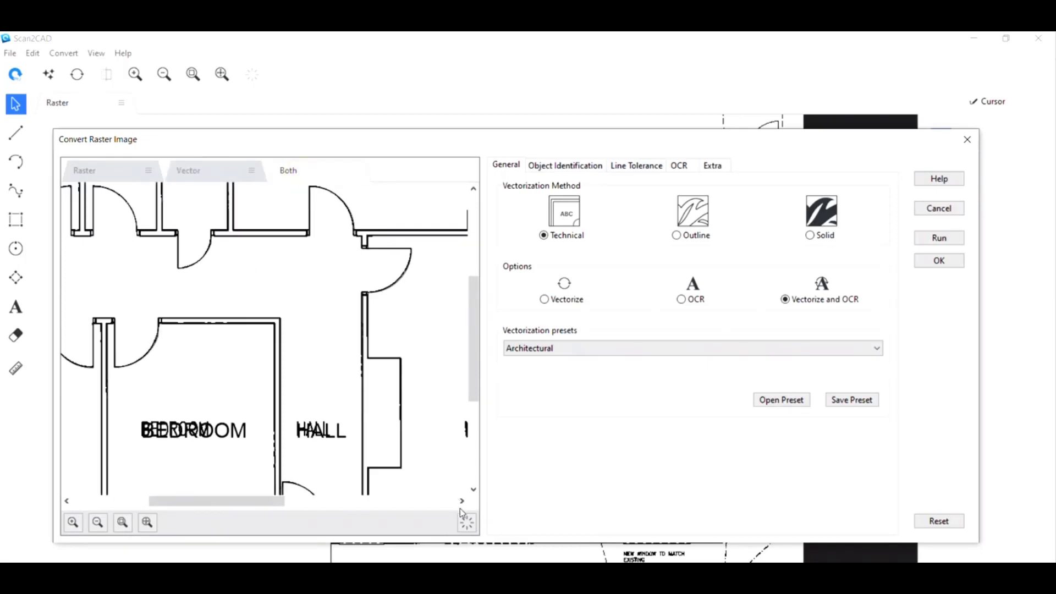
# Show the vector entities in color over the raster preview and examine how closely the vector lines follow the bedroom walls
pyautogui.click(469, 525)
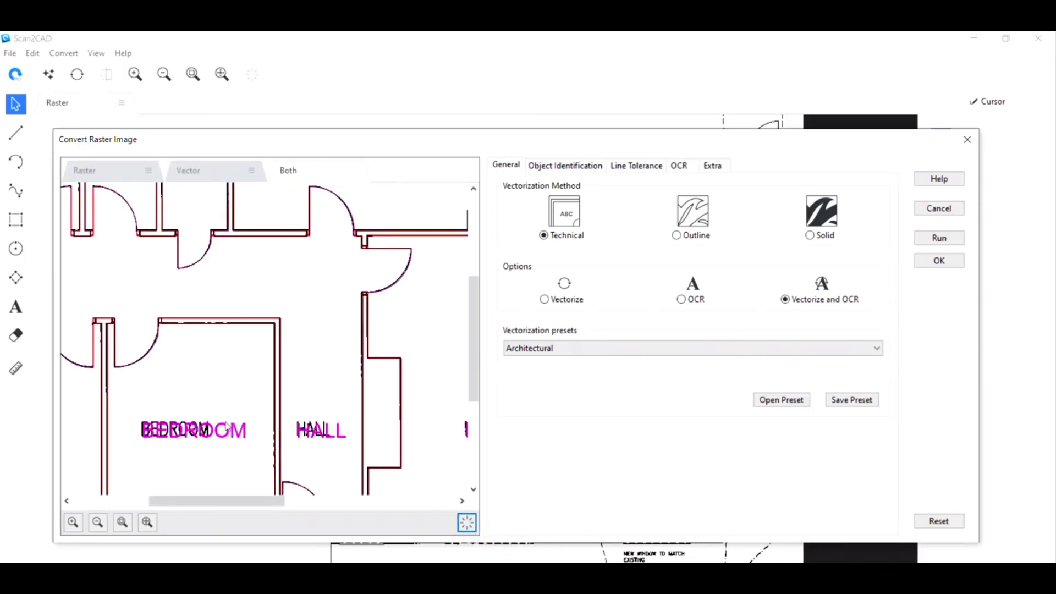
pyautogui.scroll(3, 307, 342)
pyautogui.scroll(4, 307, 343)
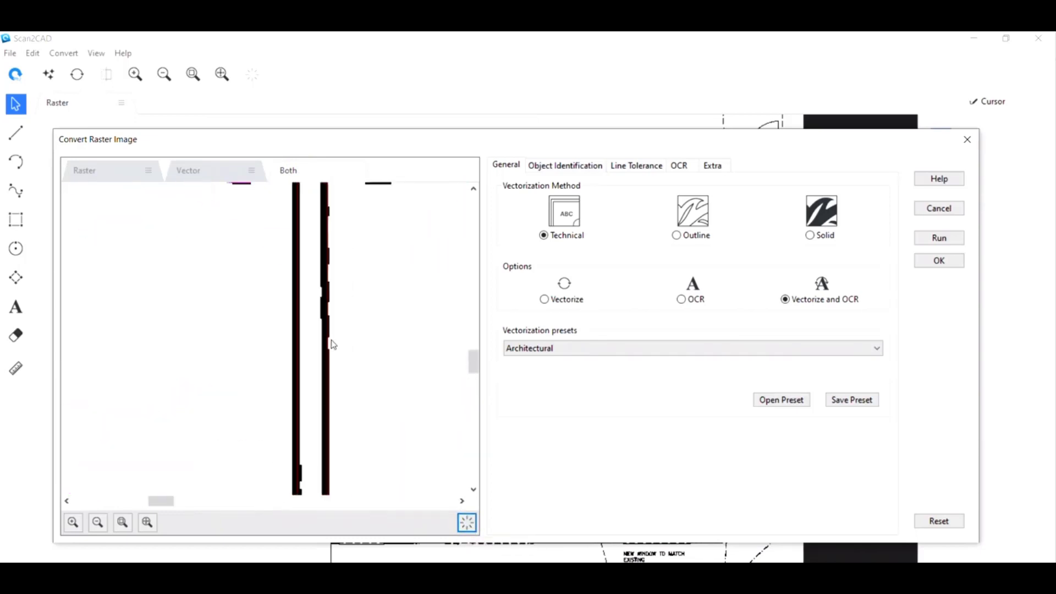
pyautogui.scroll(1, 283, 361)
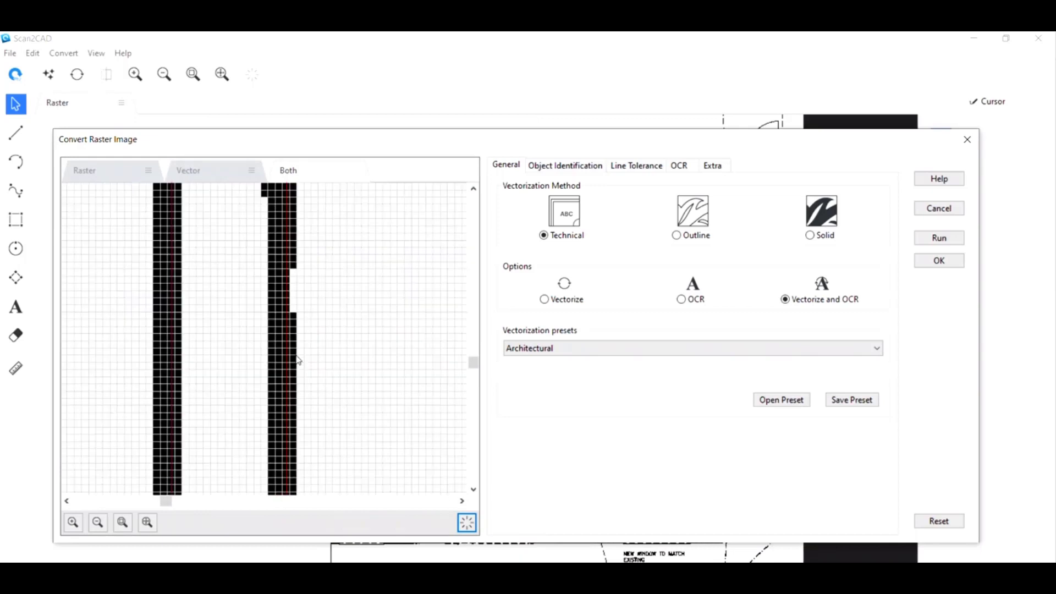
pyautogui.scroll(-3, 286, 374)
pyautogui.scroll(2, 267, 374)
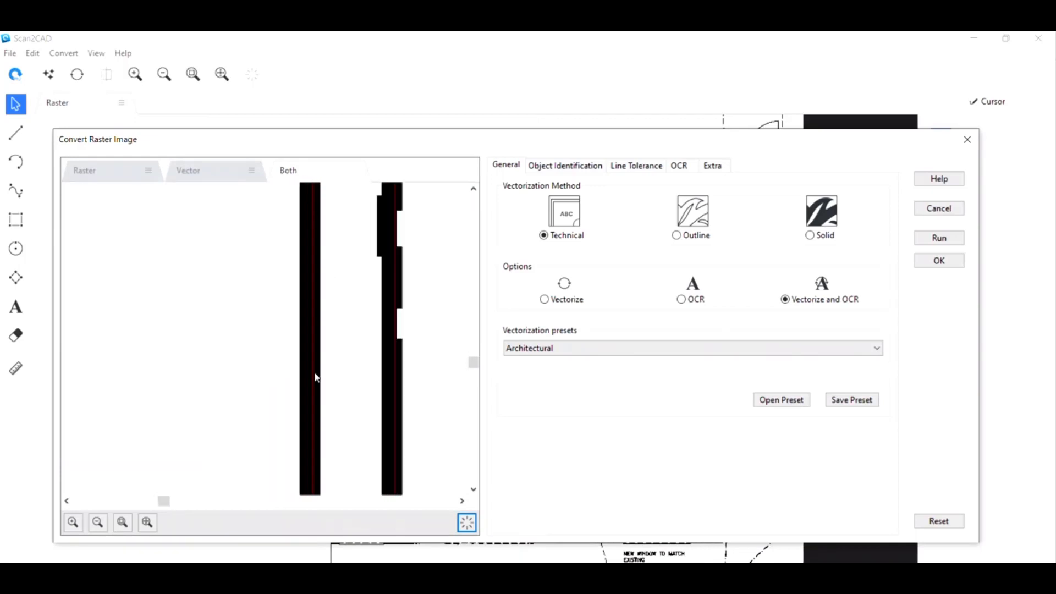
pyautogui.scroll(1, 314, 375)
pyautogui.scroll(-6, 307, 382)
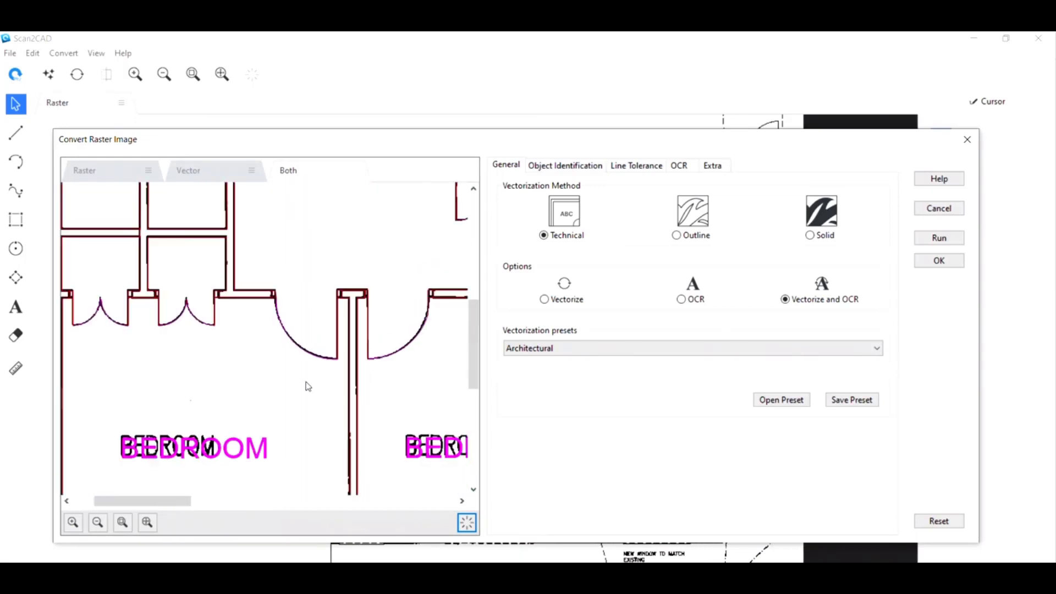
pyautogui.scroll(-2, 307, 386)
# Return to the vector-only preview and accept the conversion with the current Technical, Vectorize and OCR settings
pyautogui.click(225, 176)
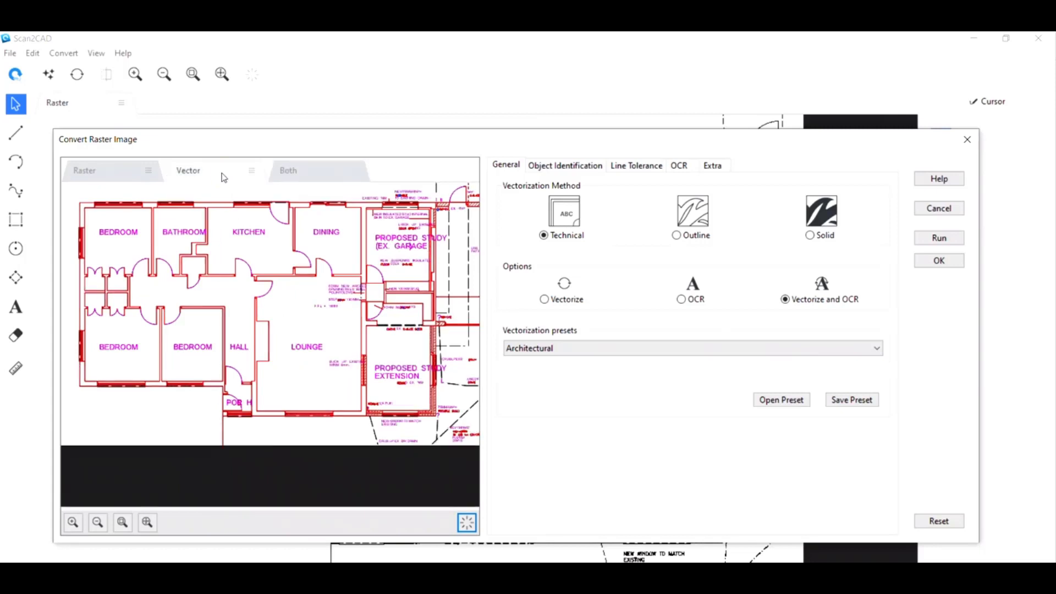
pyautogui.click(940, 262)
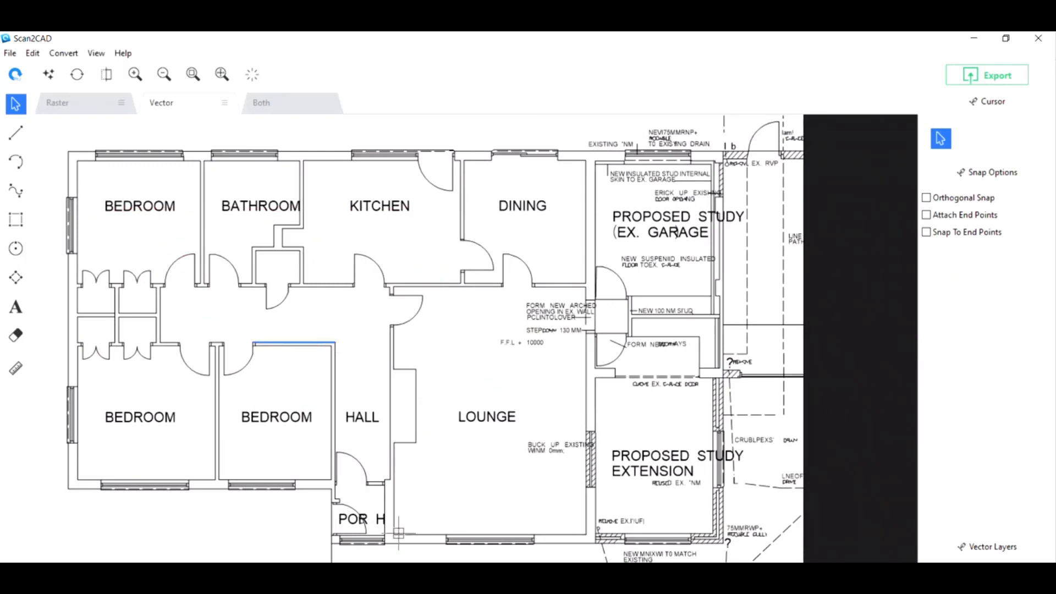
# Correct the misread POR H text label below the hall to PORCH and deselect it
pyautogui.scroll(1, 352, 519)
pyautogui.scroll(1, 464, 457)
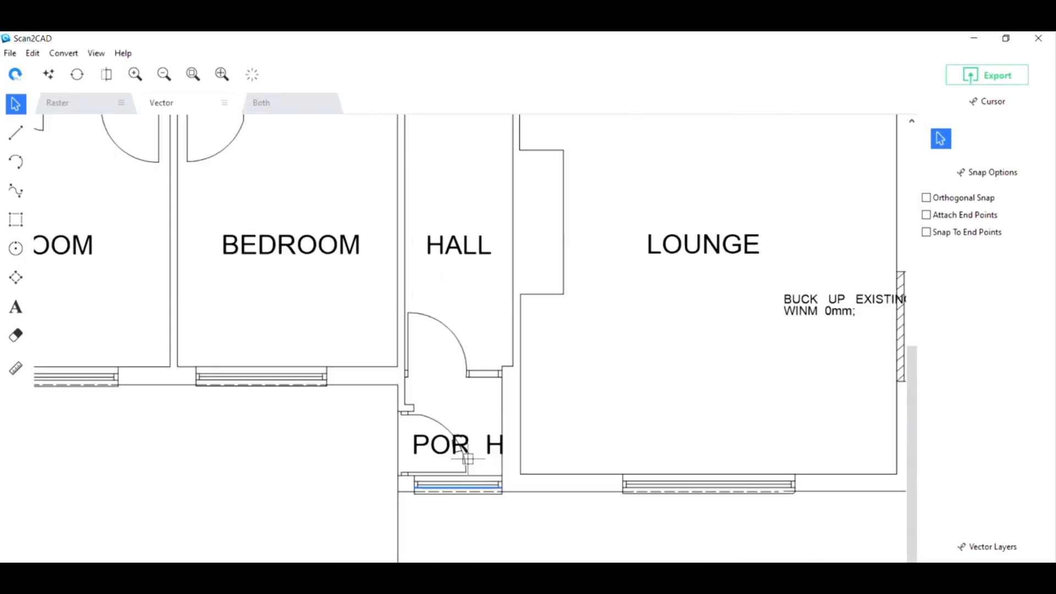
pyautogui.doubleClick(466, 452)
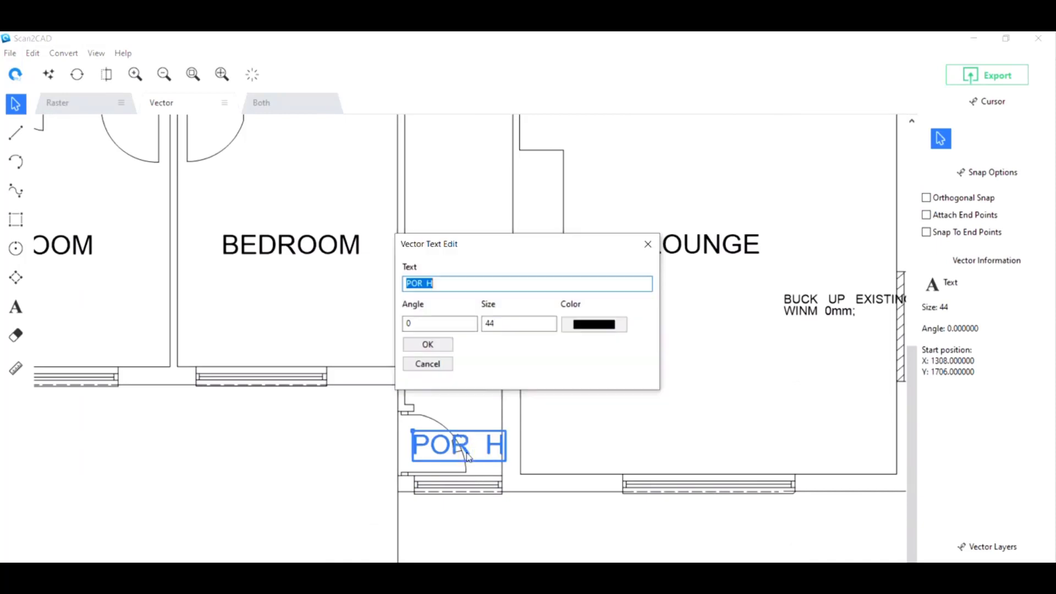
pyautogui.click(425, 285)
pyautogui.write('C')
pyautogui.click(438, 345)
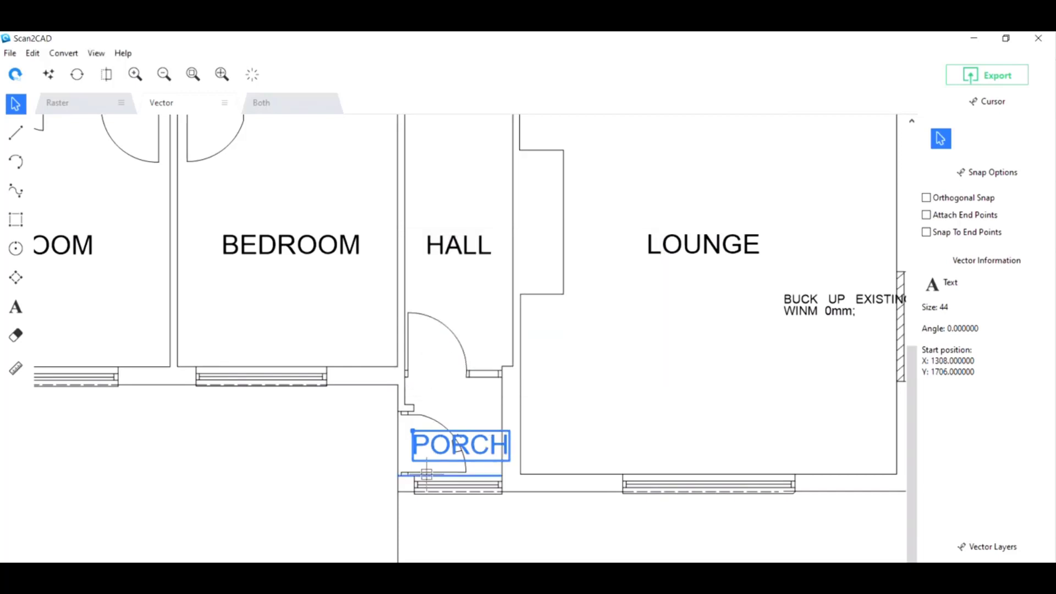
pyautogui.scroll(-3, 427, 474)
pyautogui.click(451, 482)
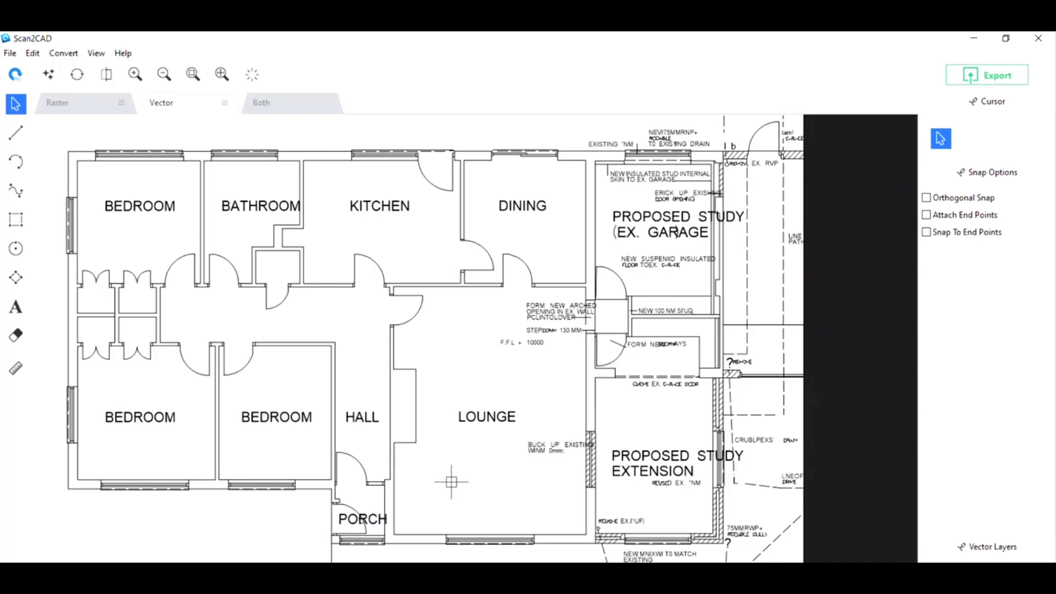
# Compare the raster floor plan with the converted vector drawing, ending on the vector version
pyautogui.click(82, 113)
pyautogui.click(206, 104)
pyautogui.click(65, 106)
pyautogui.click(187, 112)
# Export the vector drawing as a DXF (R14 and later) file named Converted Image Trace, keeping Beziers as splines and layers unchanged
pyautogui.click(984, 77)
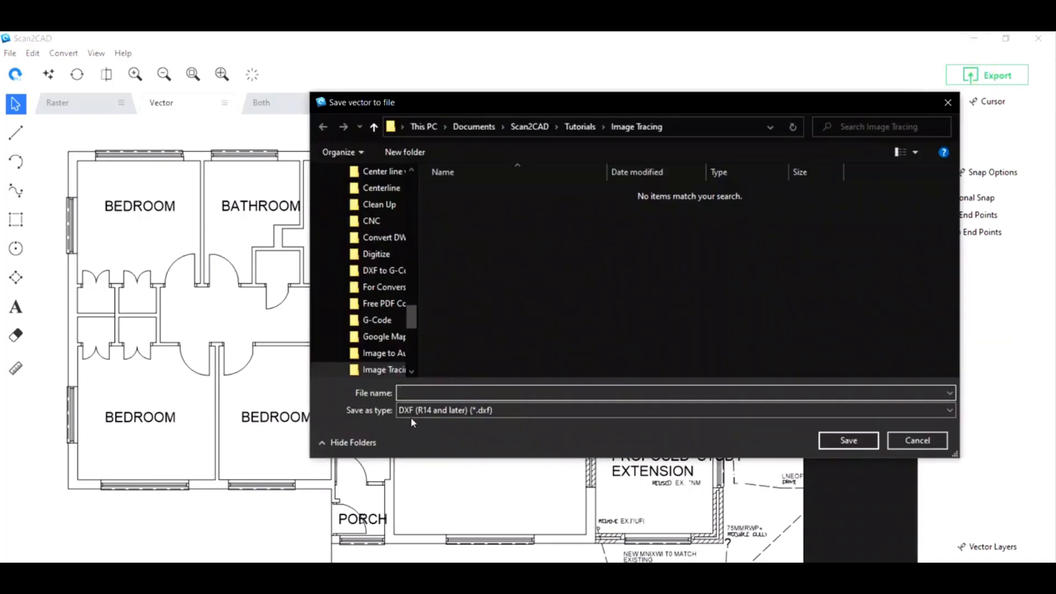
pyautogui.click(435, 411)
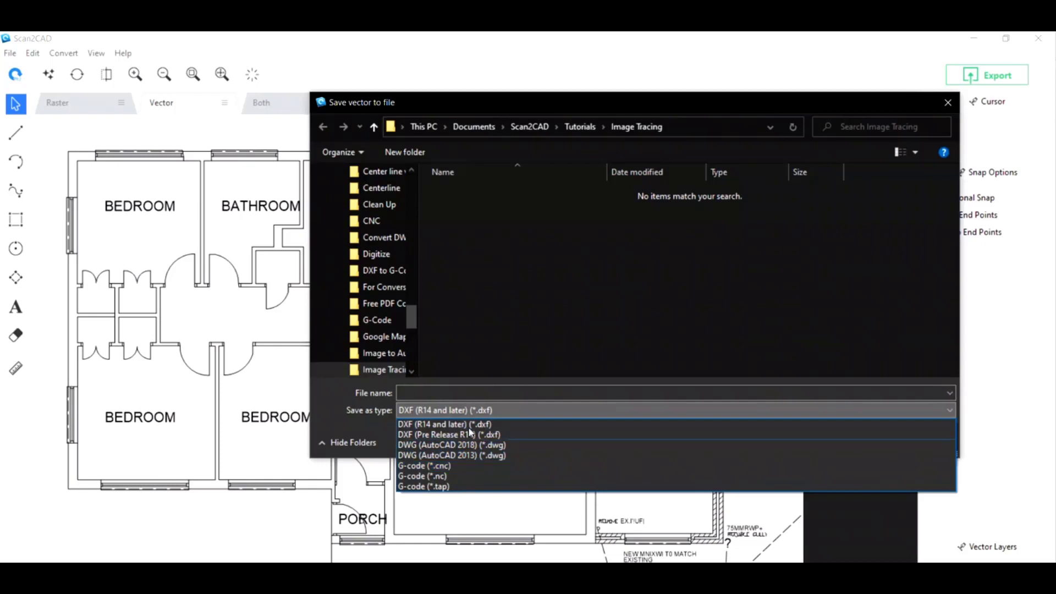
pyautogui.click(444, 392)
pyautogui.click(445, 392)
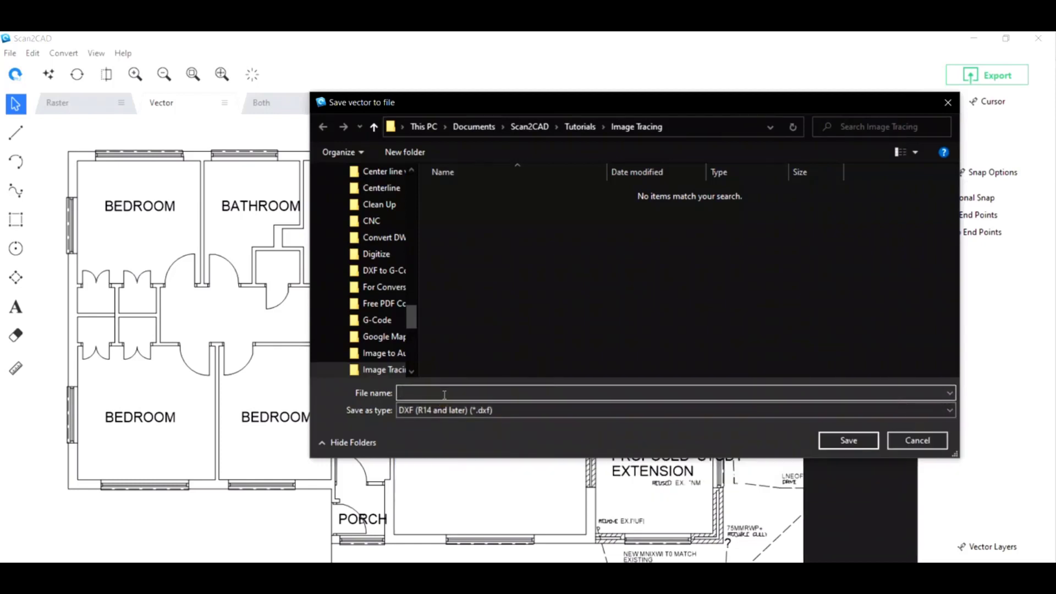
pyautogui.write('Conve')
pyautogui.write('rted Image Trace')
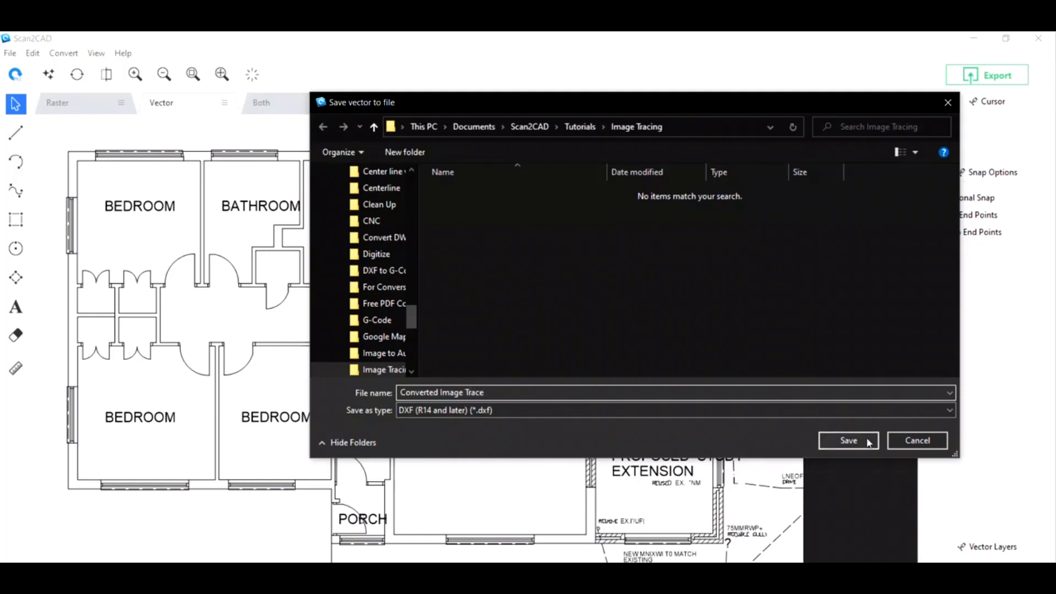
pyautogui.click(848, 440)
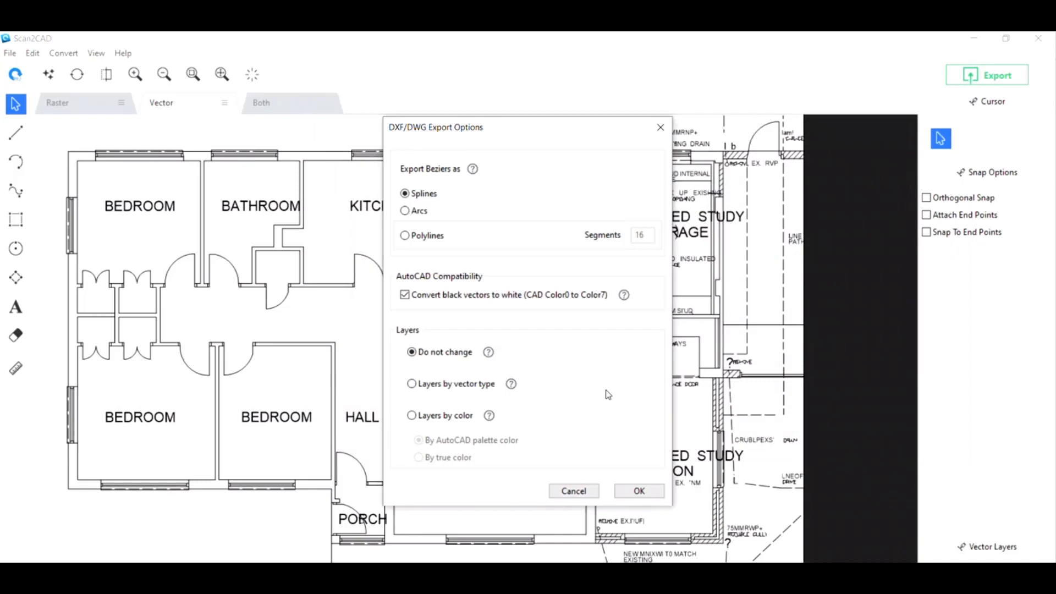
pyautogui.click(636, 491)
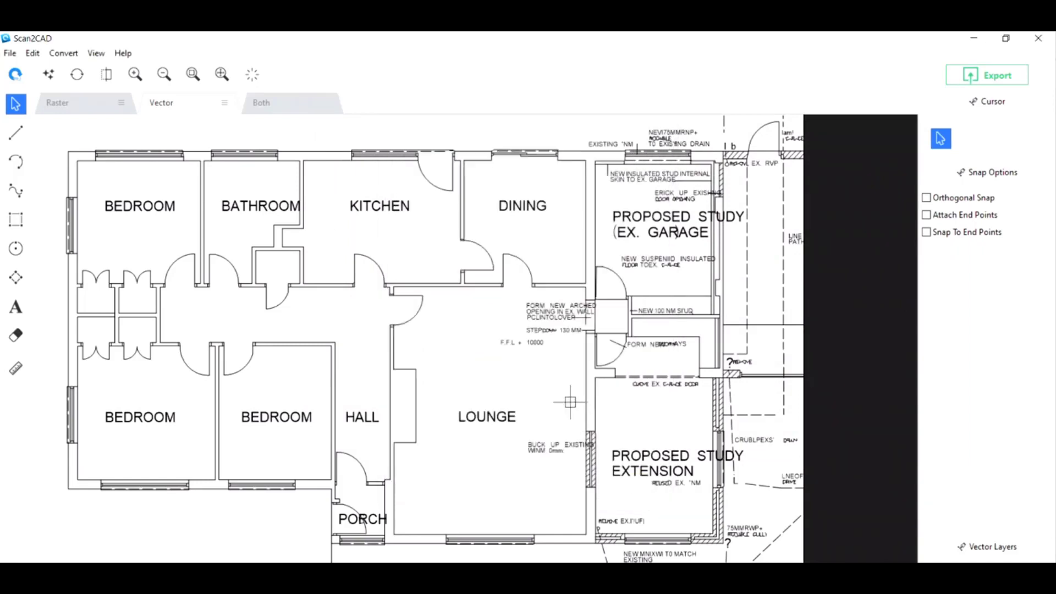
# Check the exported vector floor plan once more against the source raster image
pyautogui.click(83, 109)
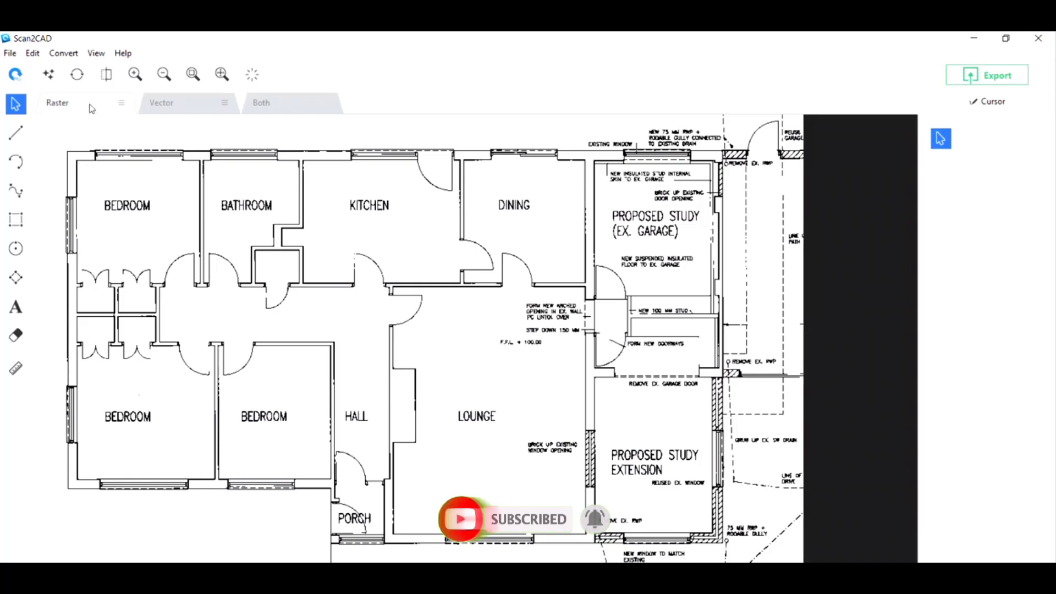
pyautogui.click(87, 83)
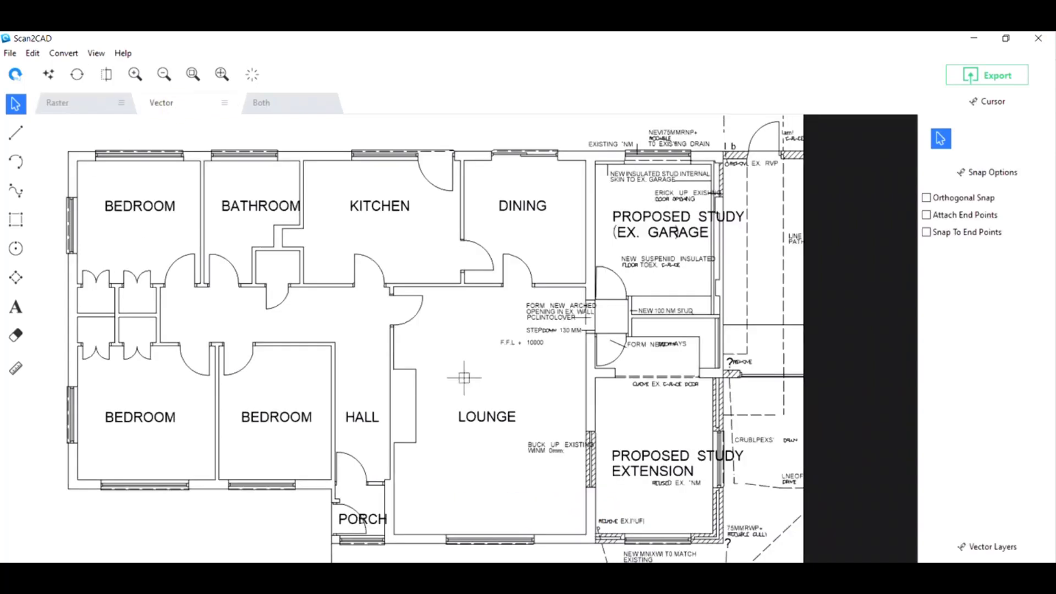
pyautogui.click(552, 317)
pyautogui.click(429, 399)
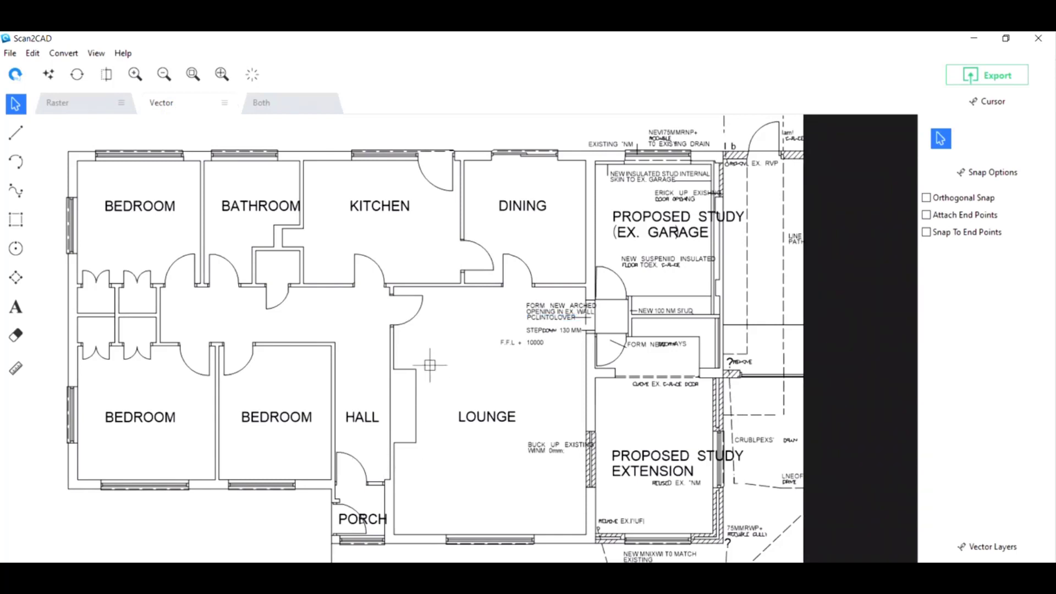